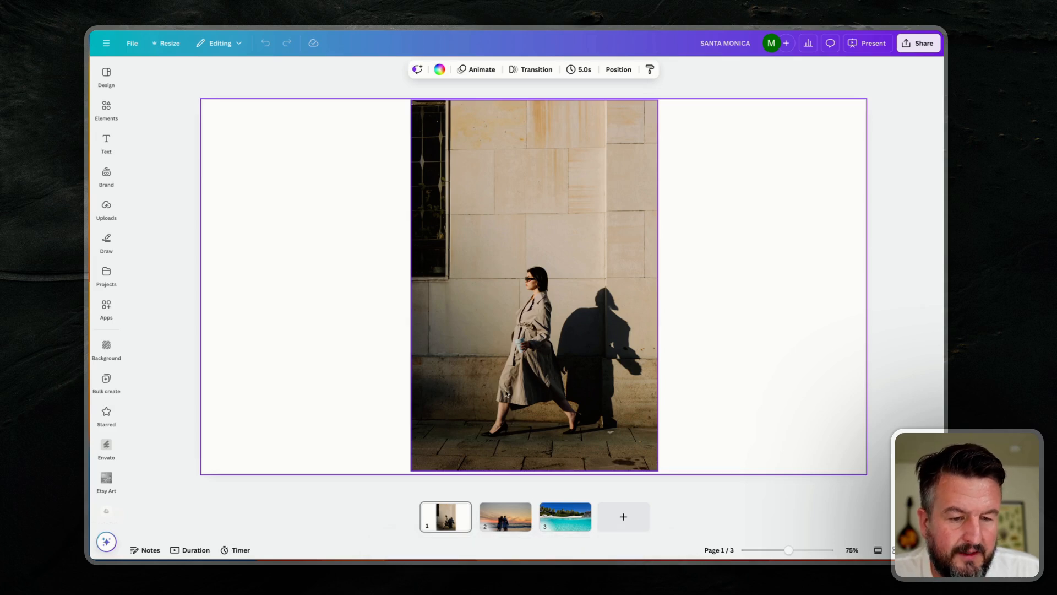
Add the black graffiti tag graphic from the Elements library over the photo of the walking woman
click(107, 143)
click(106, 107)
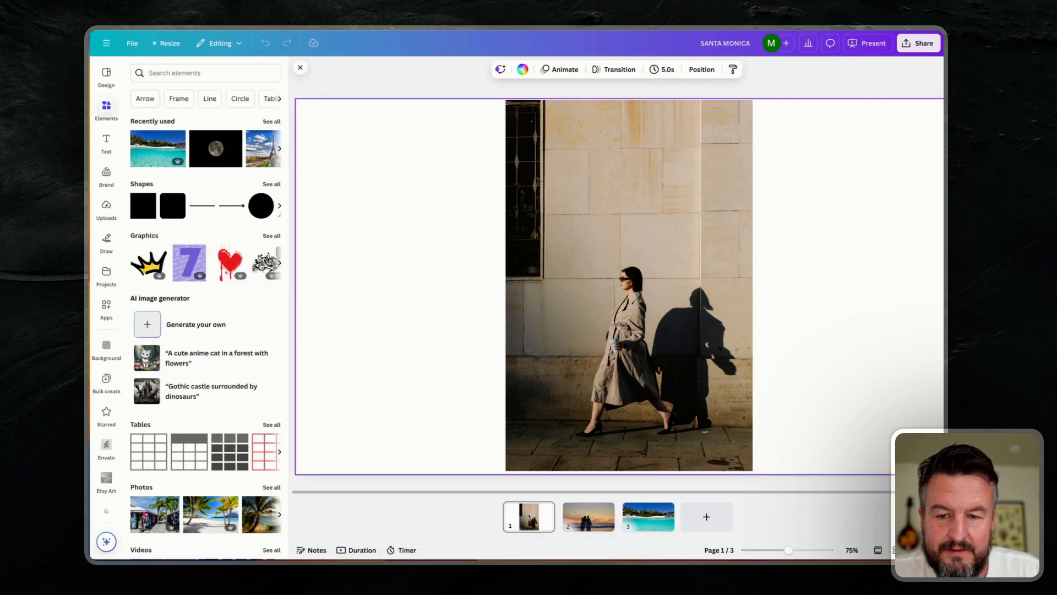
click(266, 263)
drag(660, 298, 676, 268)
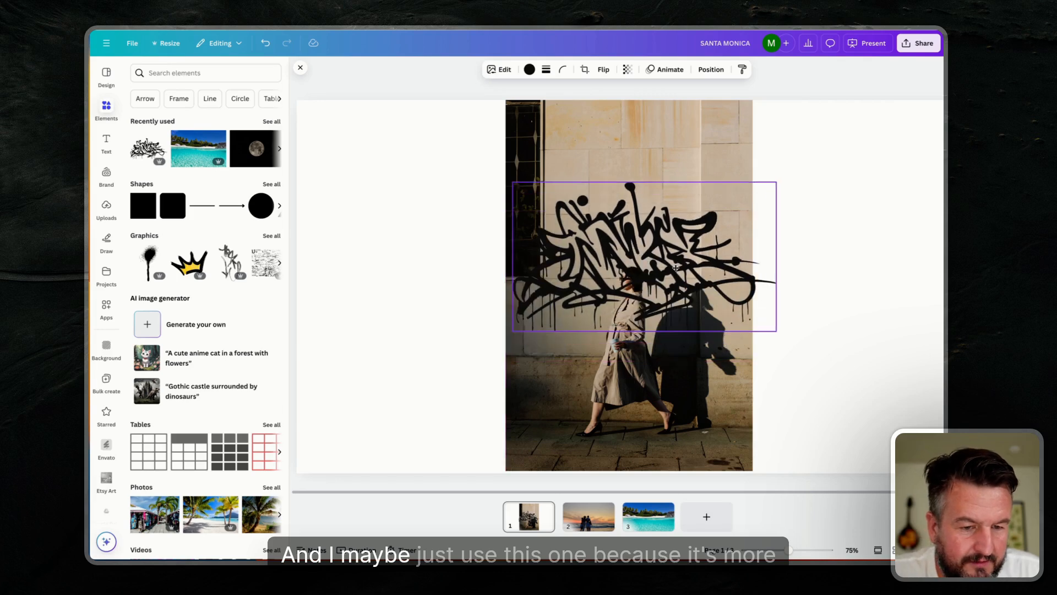
Shrink the graffiti graphic, centre it around the woman's head and recolour it coral red
drag(776, 182, 671, 241)
drag(572, 283, 609, 283)
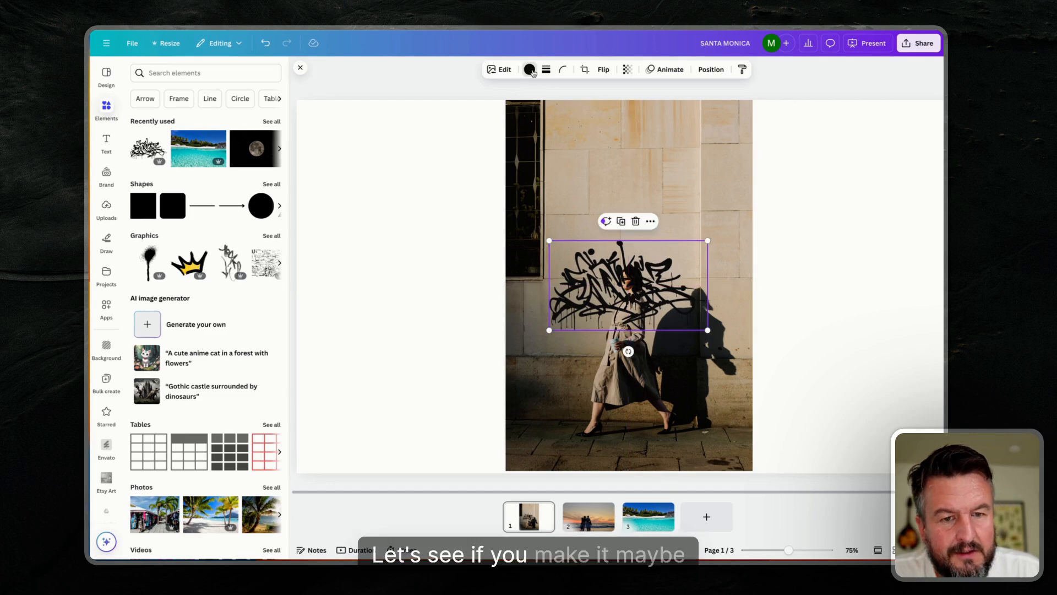
click(529, 69)
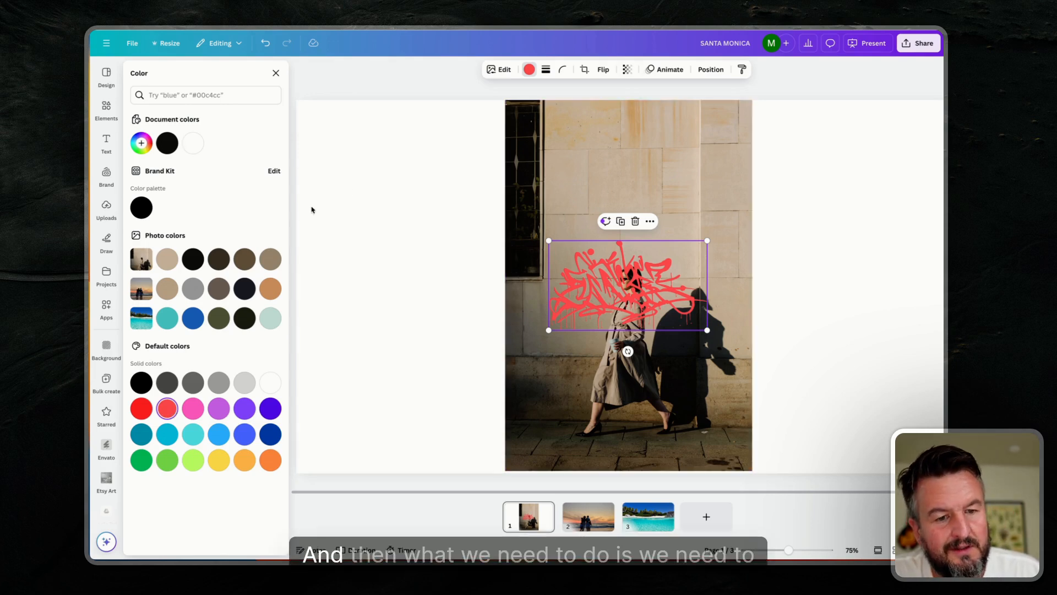
Duplicate the photo of the walking woman and align the copy exactly over the original
click(630, 124)
click(622, 119)
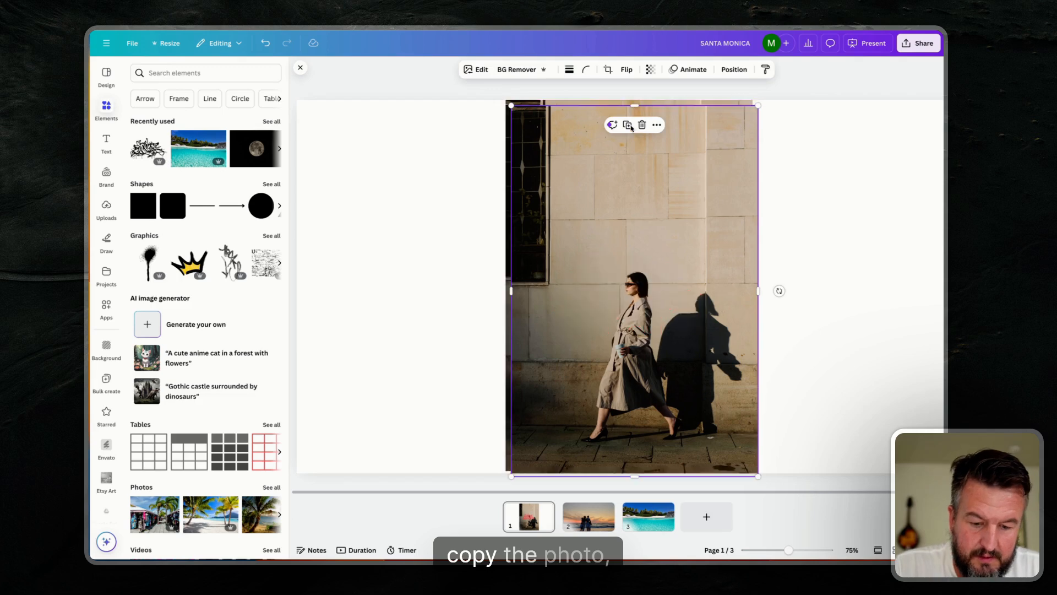
mouse_move(638, 179)
mouse_down()
mouse_move(632, 165)
mouse_move(634, 177)
mouse_up()
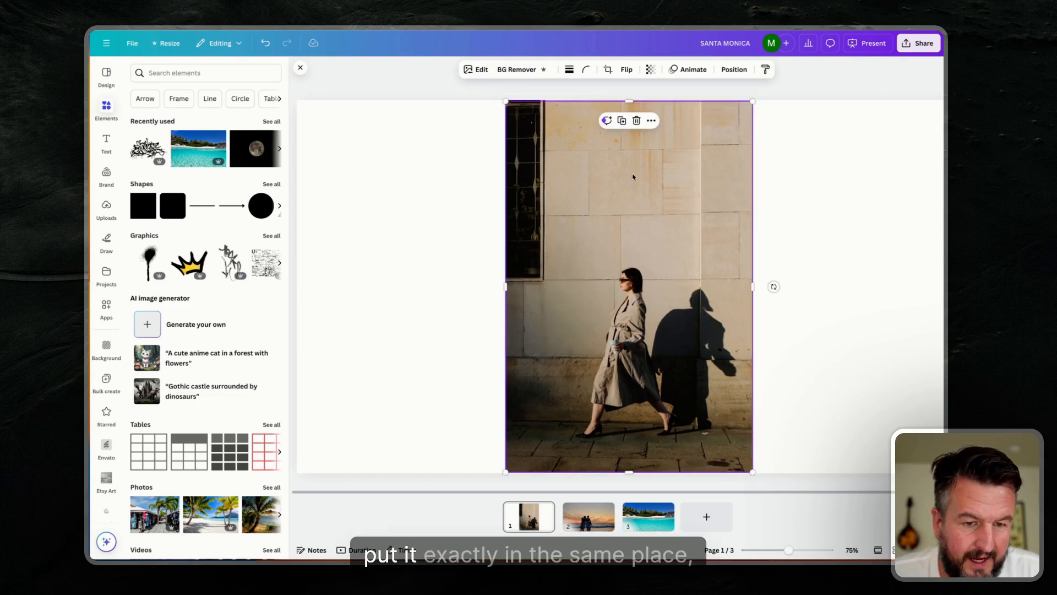
Remove the background from the copied photo and display the page's layers
click(529, 71)
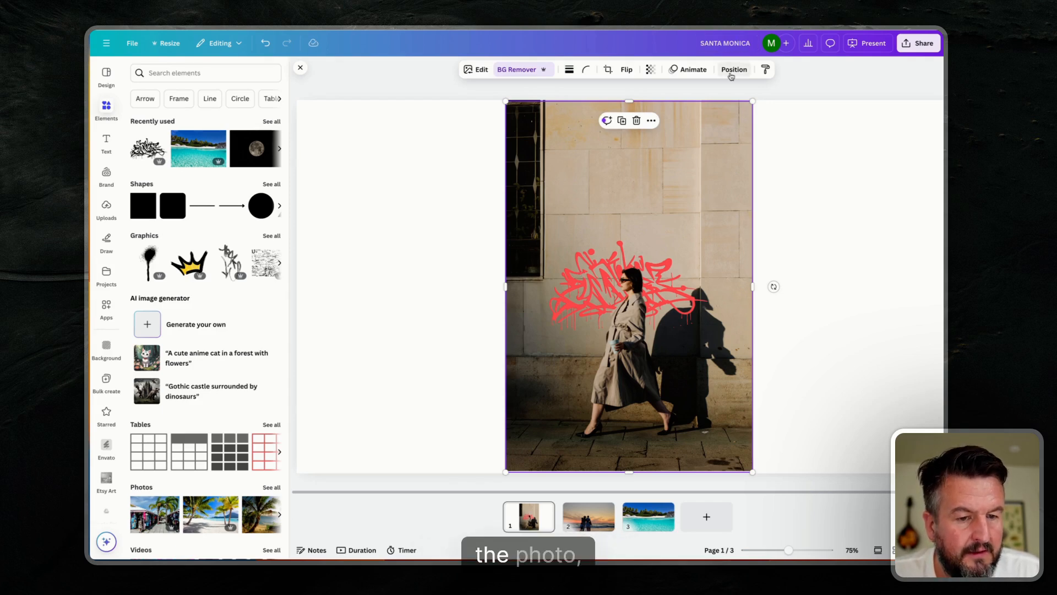
click(733, 70)
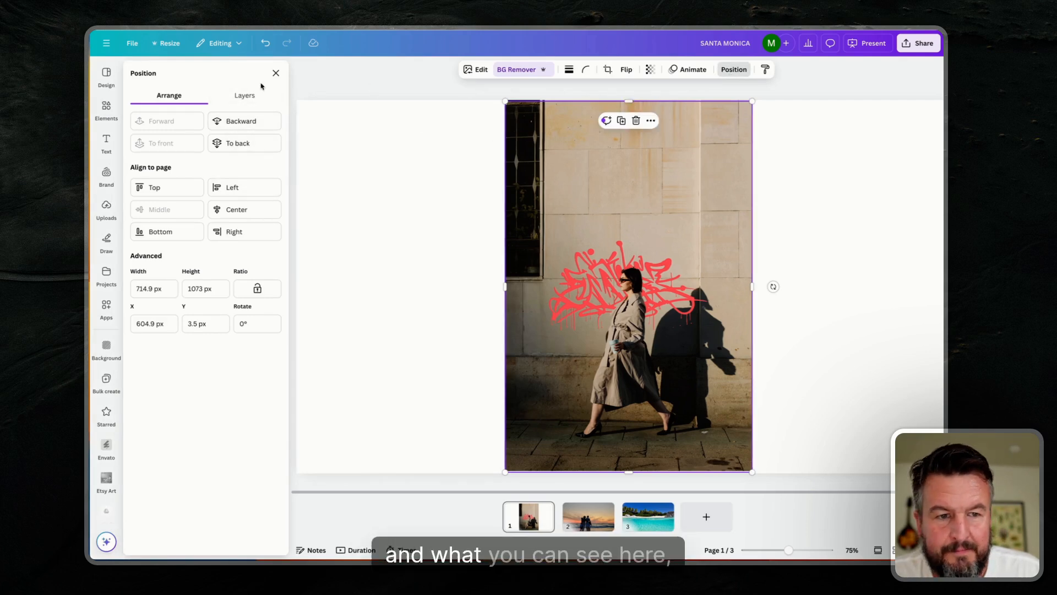
click(242, 97)
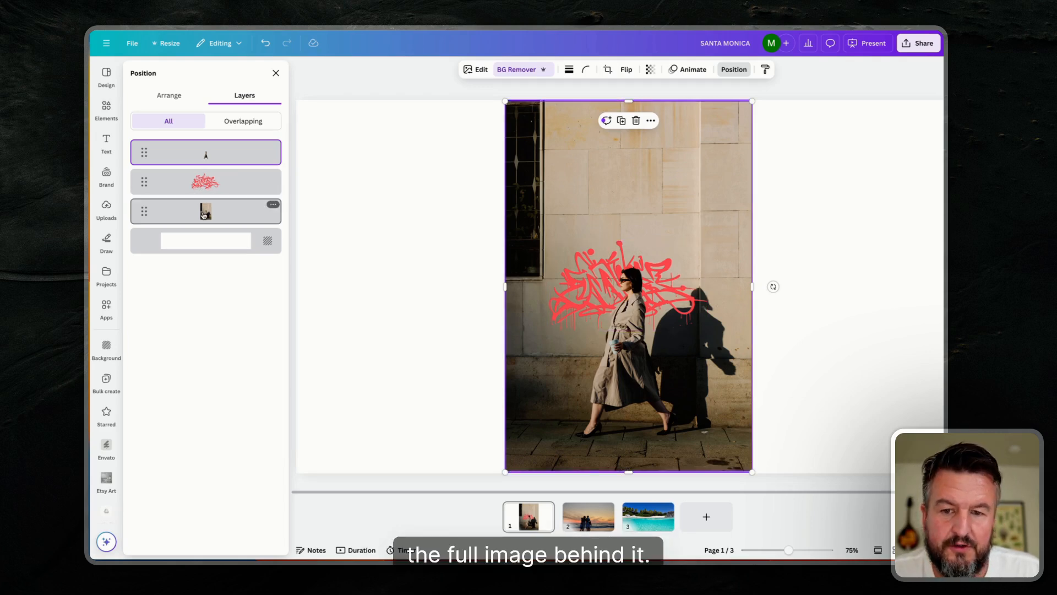
Set the transparency of the graffiti layer to 92
click(202, 184)
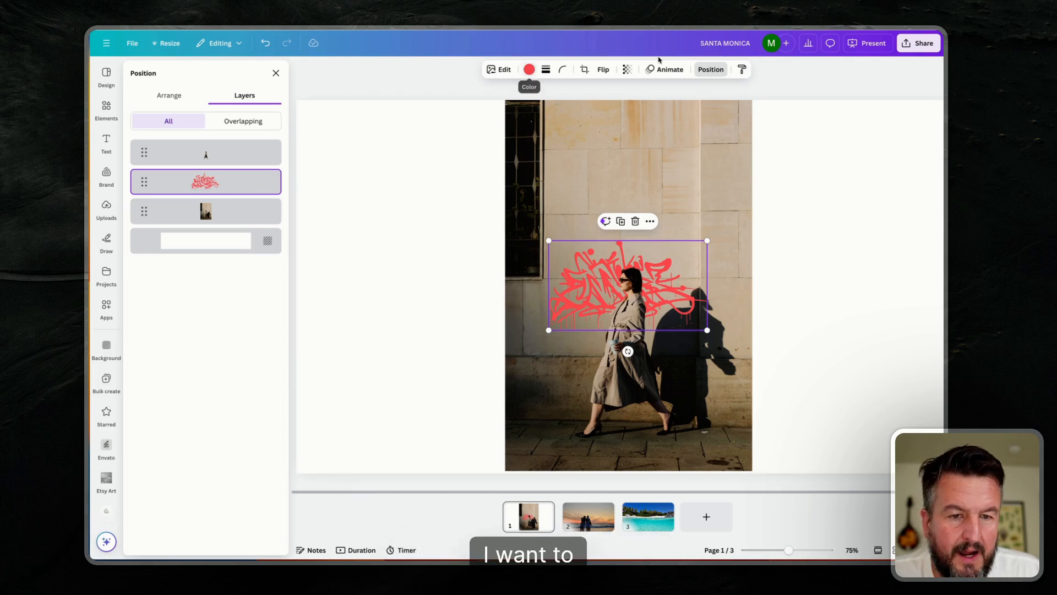
click(627, 70)
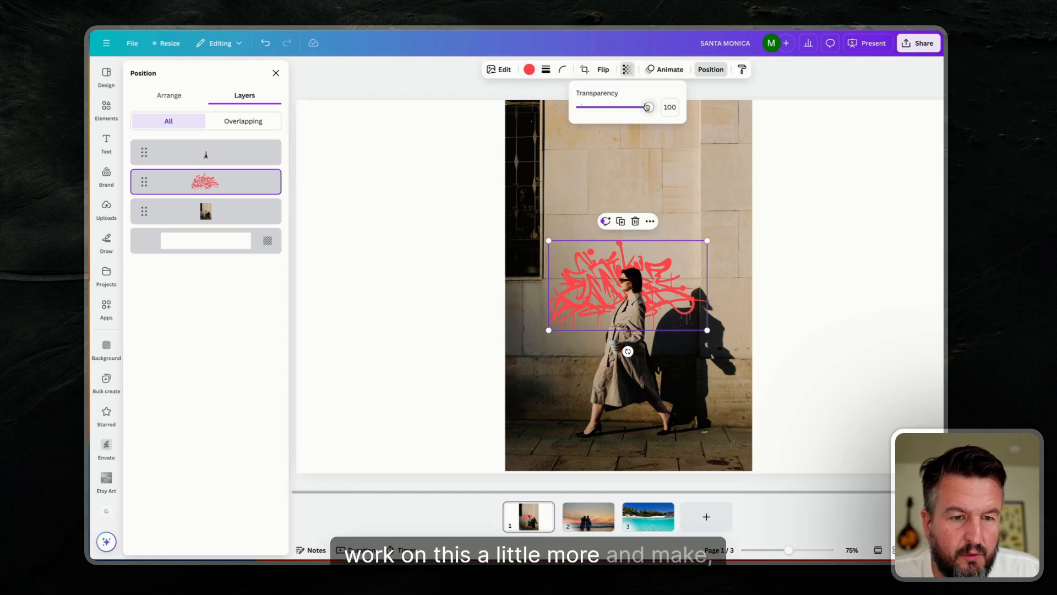
drag(647, 107, 639, 109)
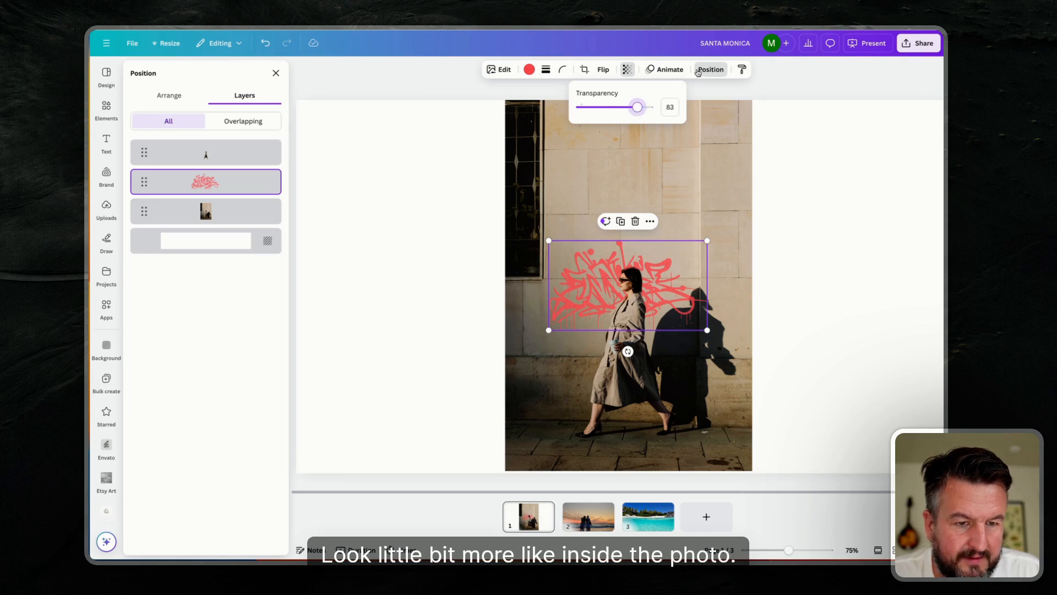
mouse_move(638, 107)
mouse_down()
mouse_move(609, 108)
mouse_move(633, 107)
mouse_up()
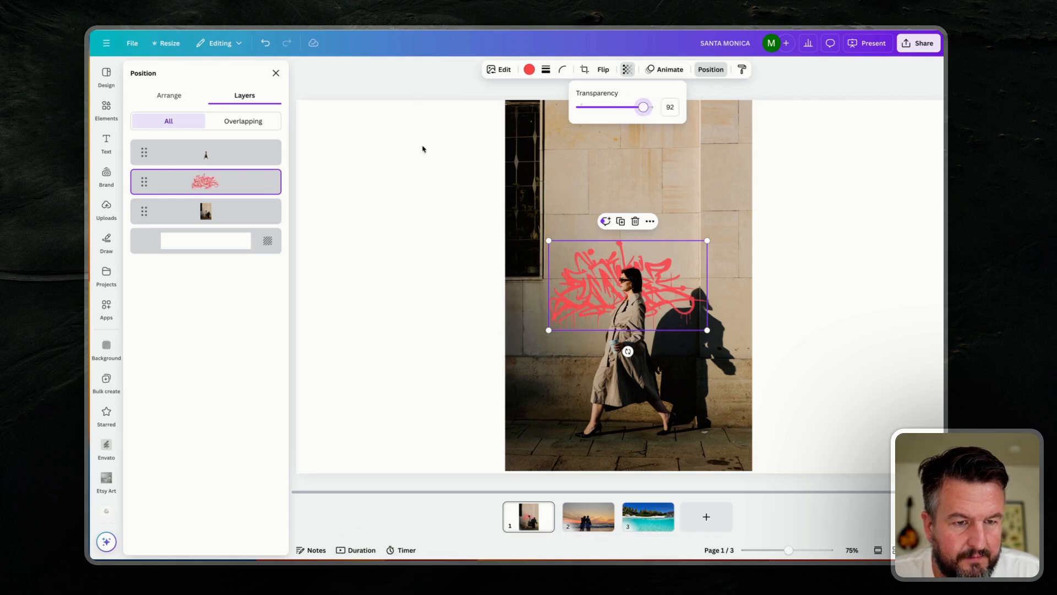
click(395, 175)
click(396, 175)
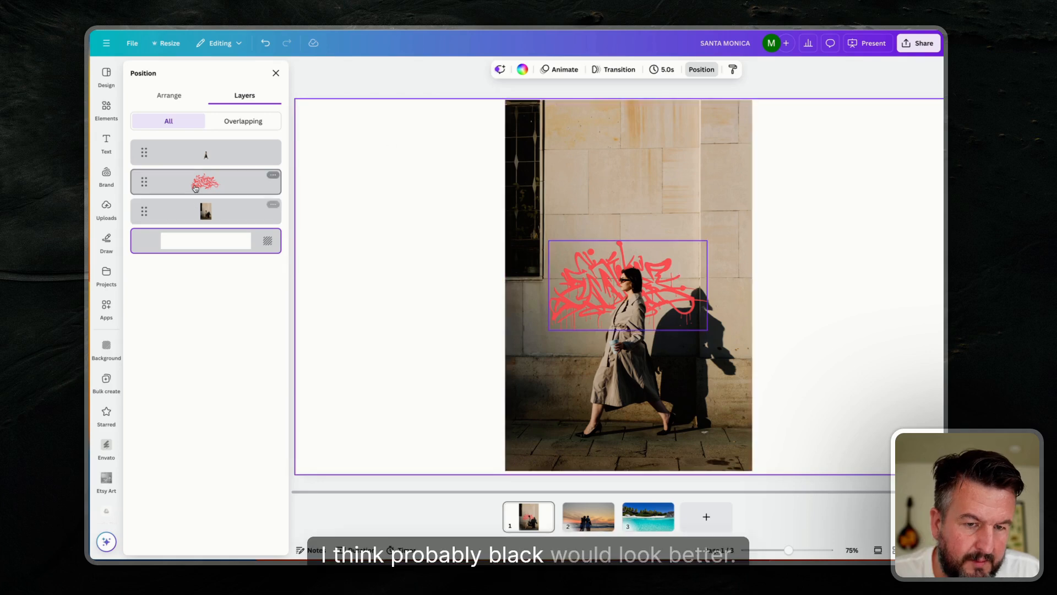
Recolour the graffiti graphic with the near-black shade taken from the beach photo's colours
click(196, 188)
click(529, 69)
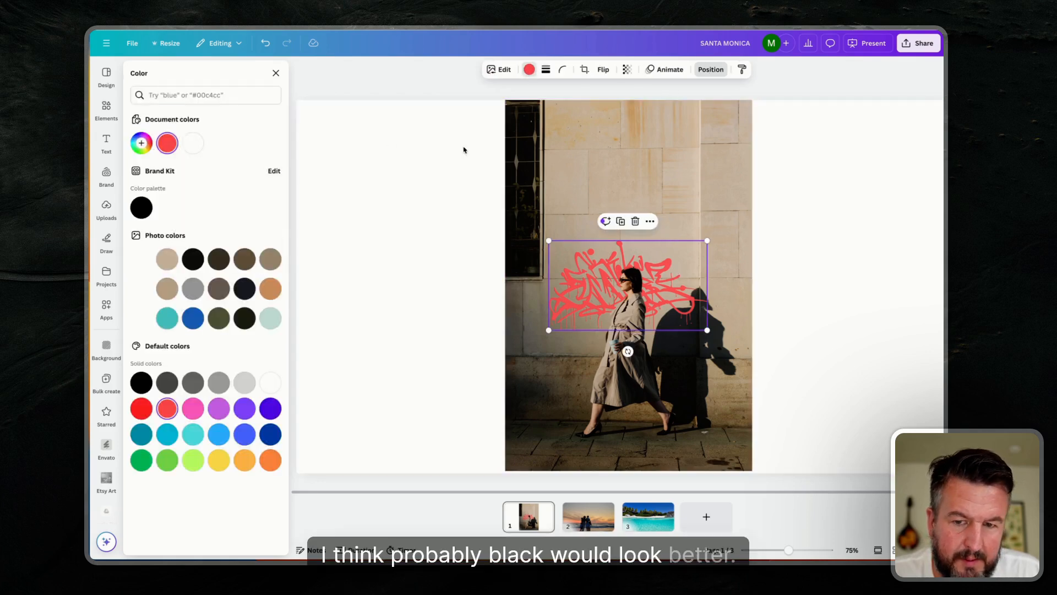
click(245, 317)
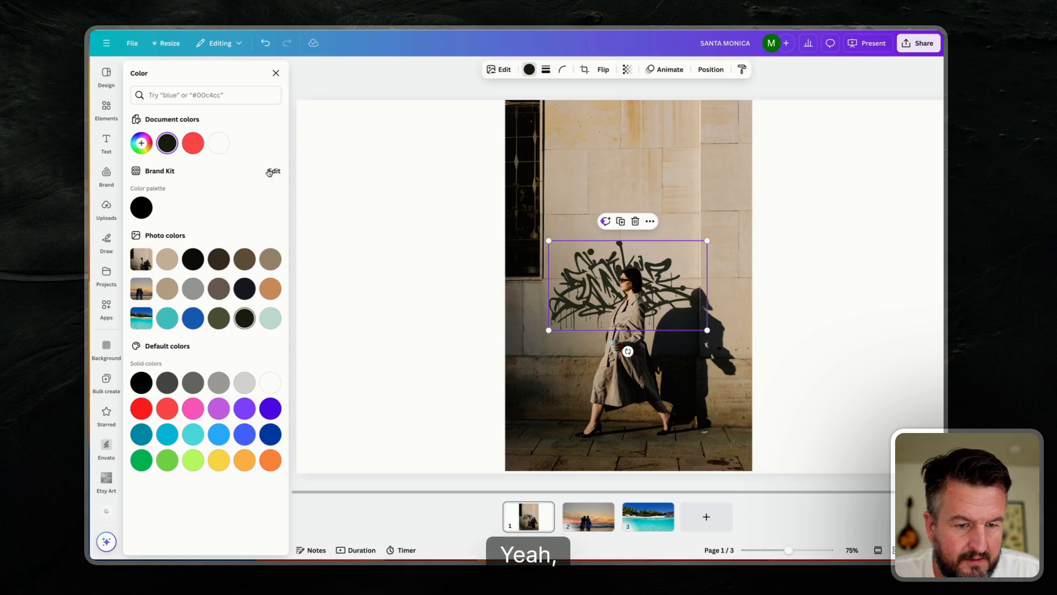
click(794, 229)
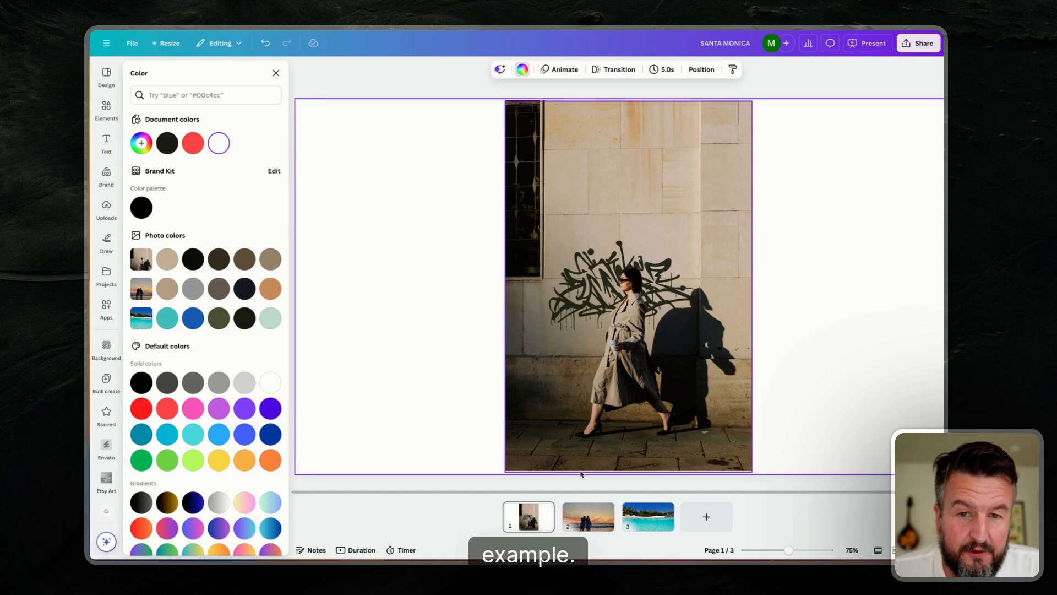
Go to page 2 with the family at sunset and add a text box
click(597, 522)
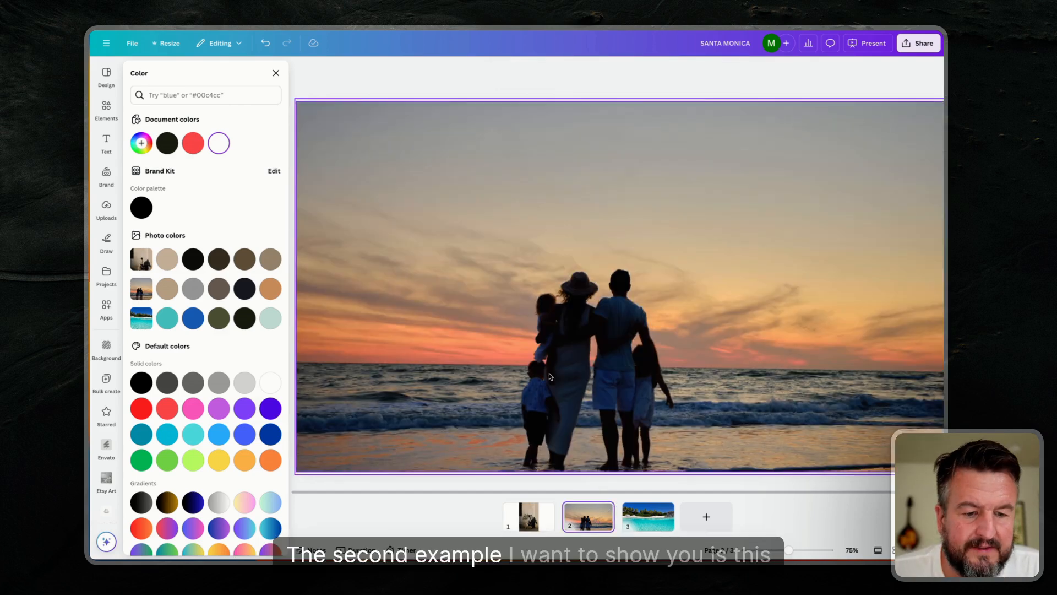
click(456, 222)
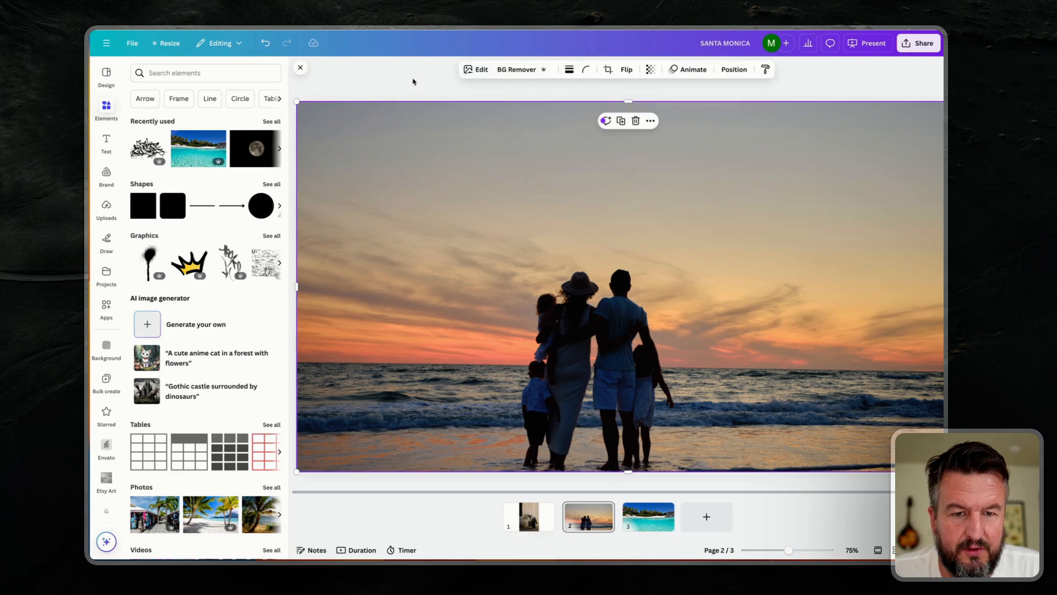
click(414, 82)
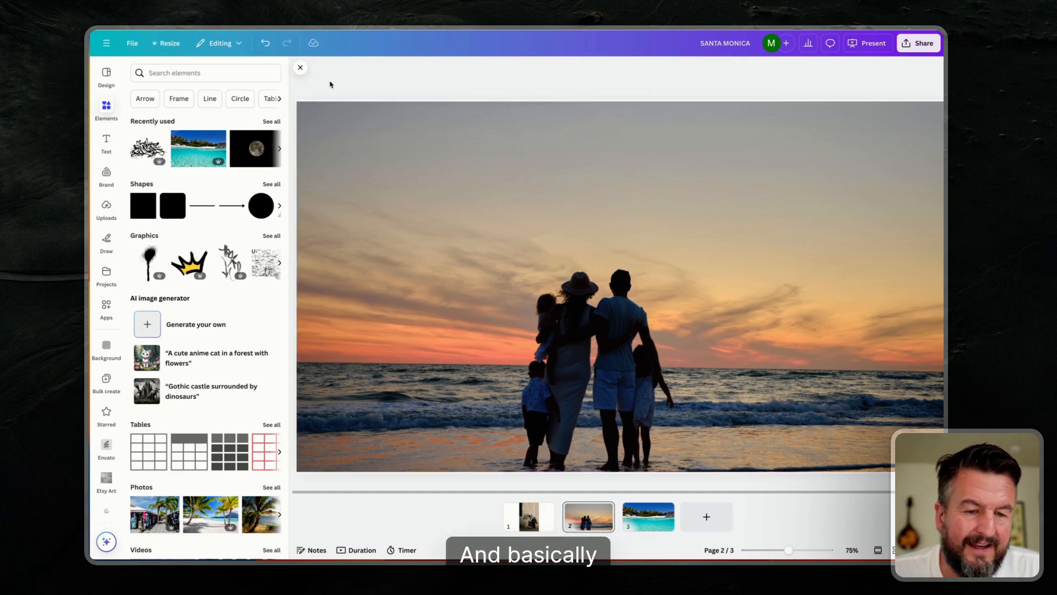
click(300, 67)
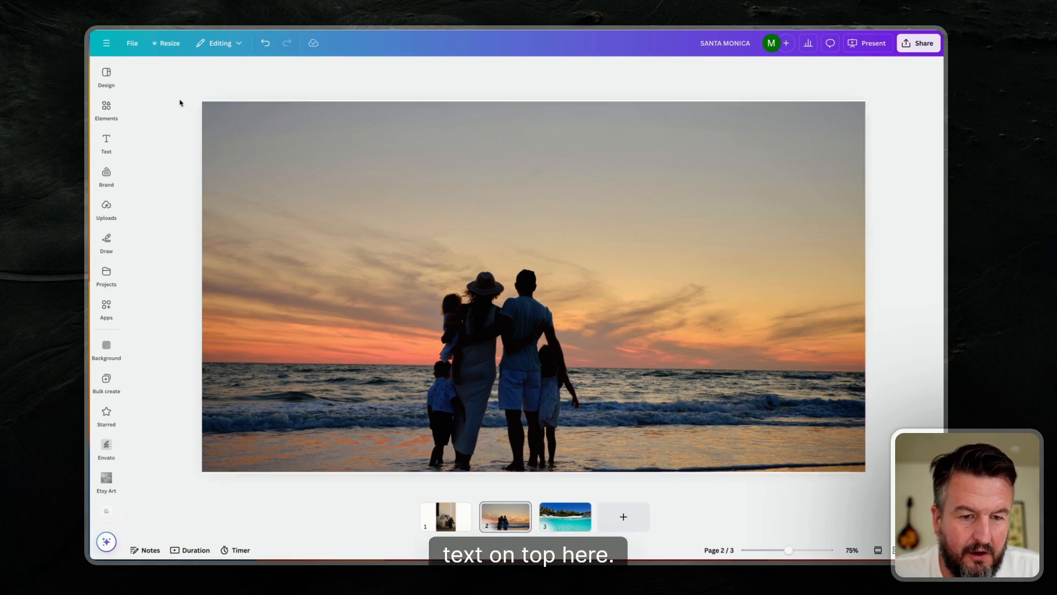
click(105, 143)
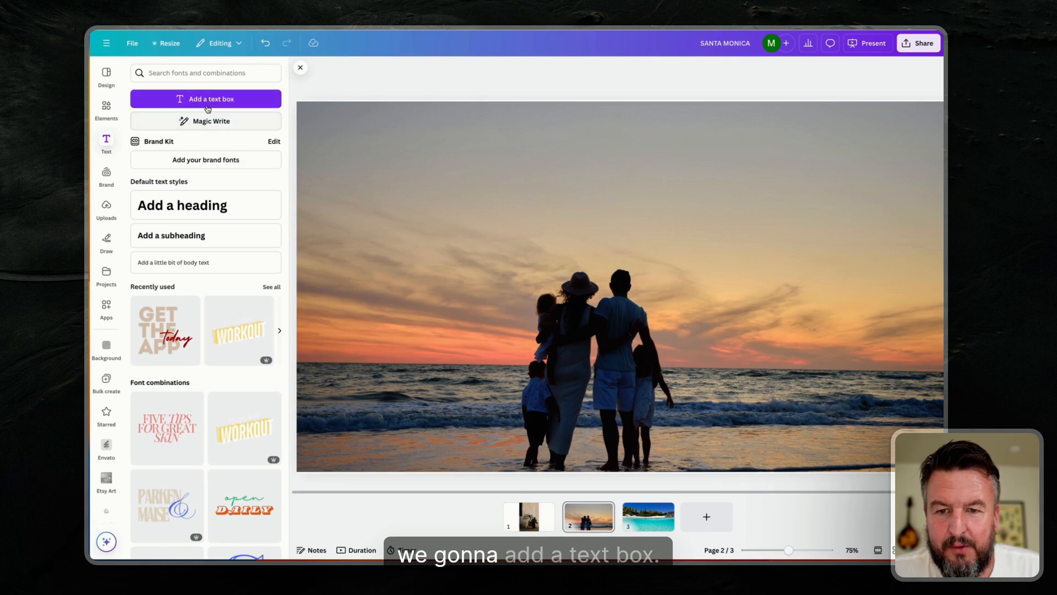
click(211, 99)
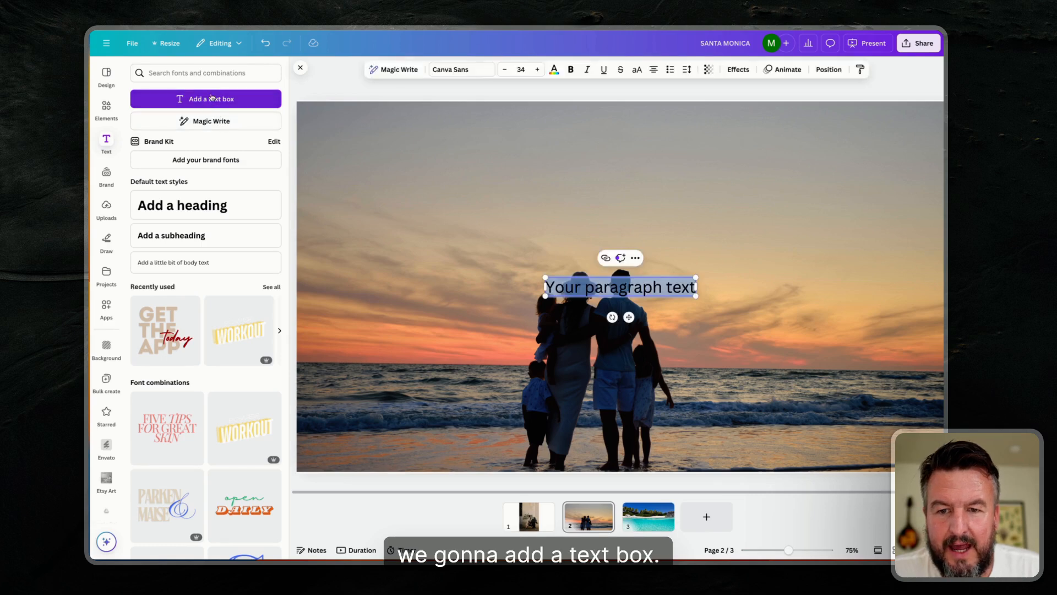
Set the text box's font to Intro and replace its placeholder text with "SUNSET"
click(457, 70)
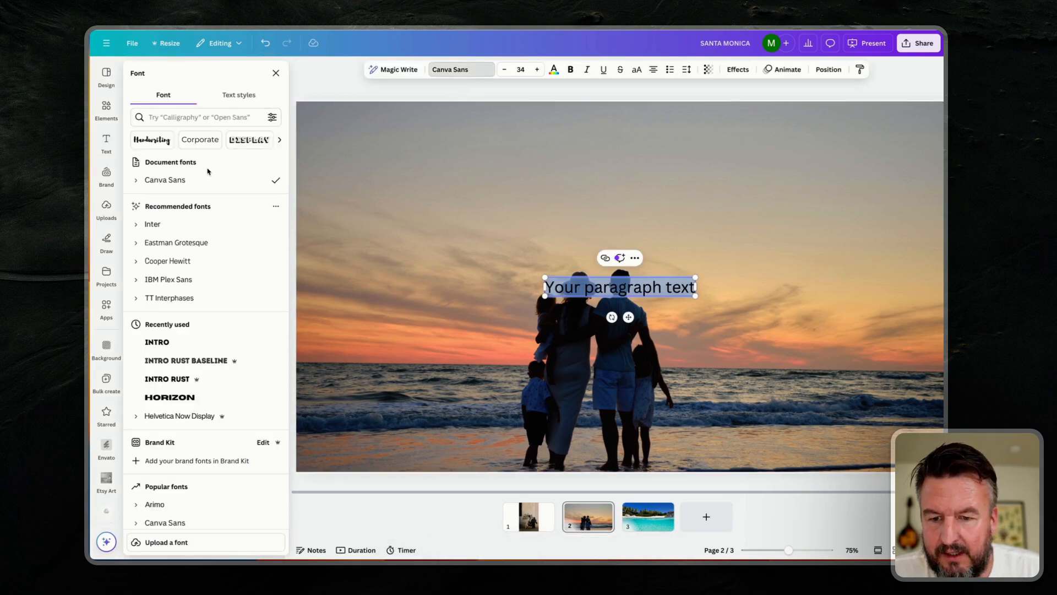
click(157, 342)
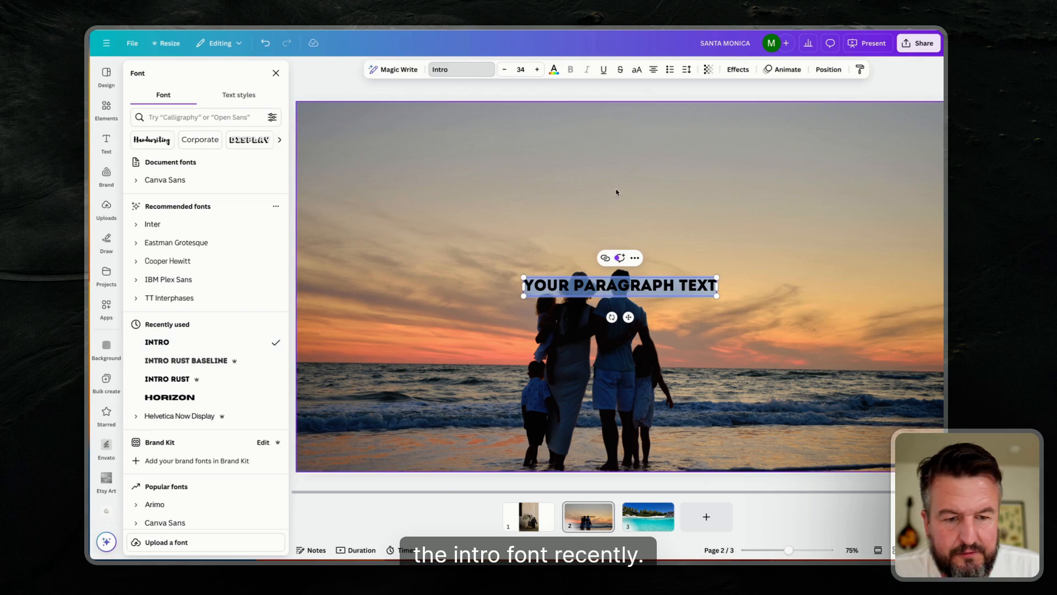
text(suns)
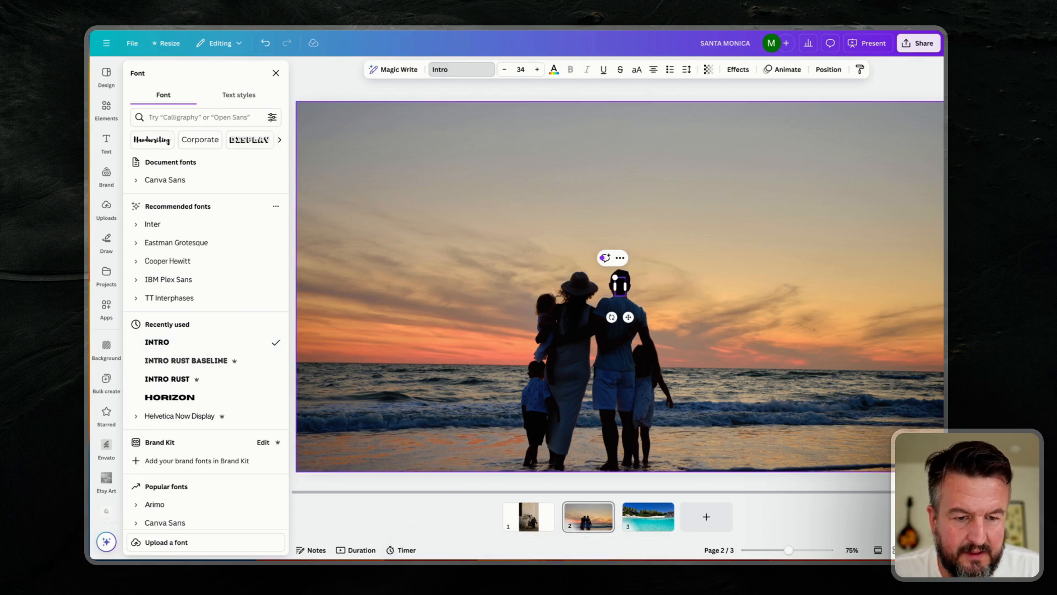
text(et)
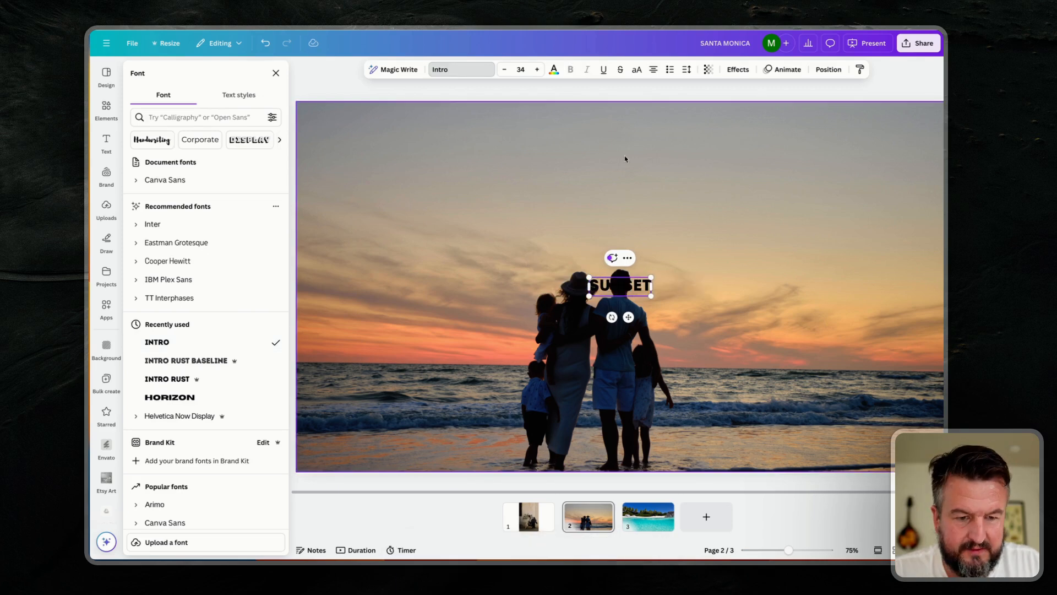
click(629, 165)
Set the SUNSET text size to 350 and centre it in the sky above the family
click(617, 281)
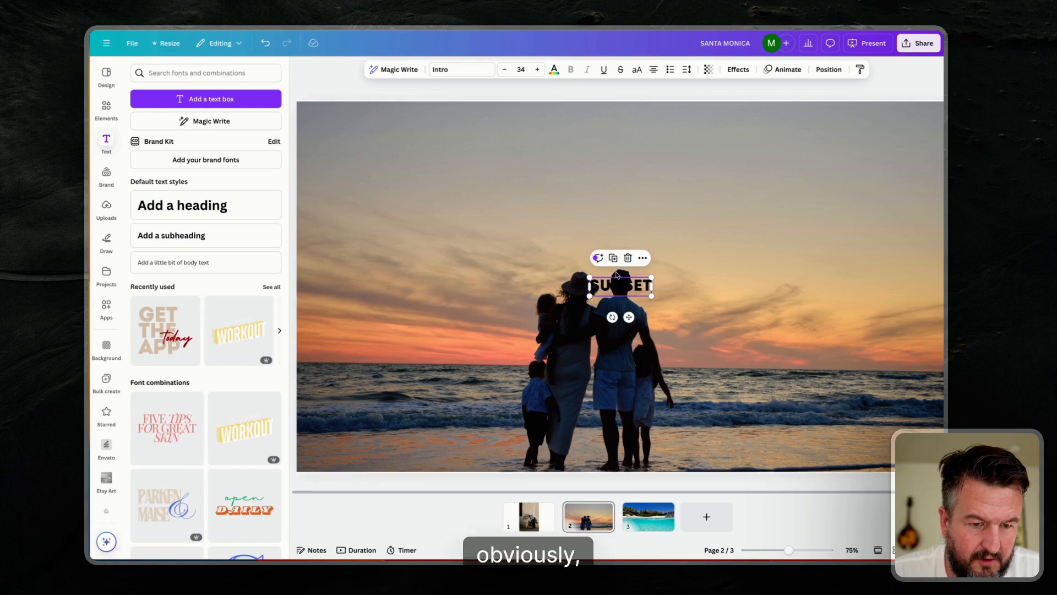
click(517, 69)
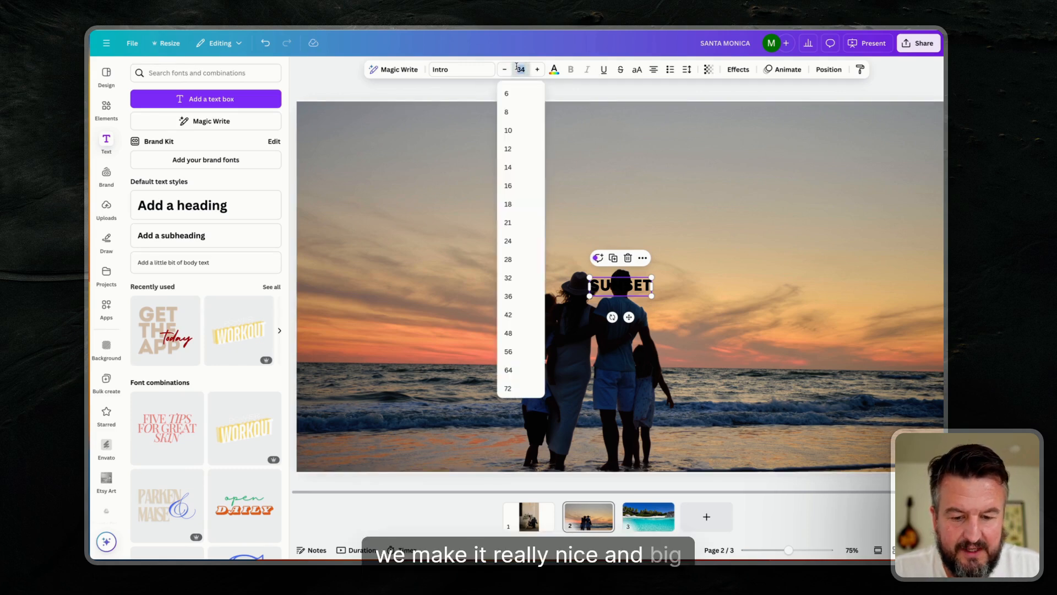
text(350)
key(Return)
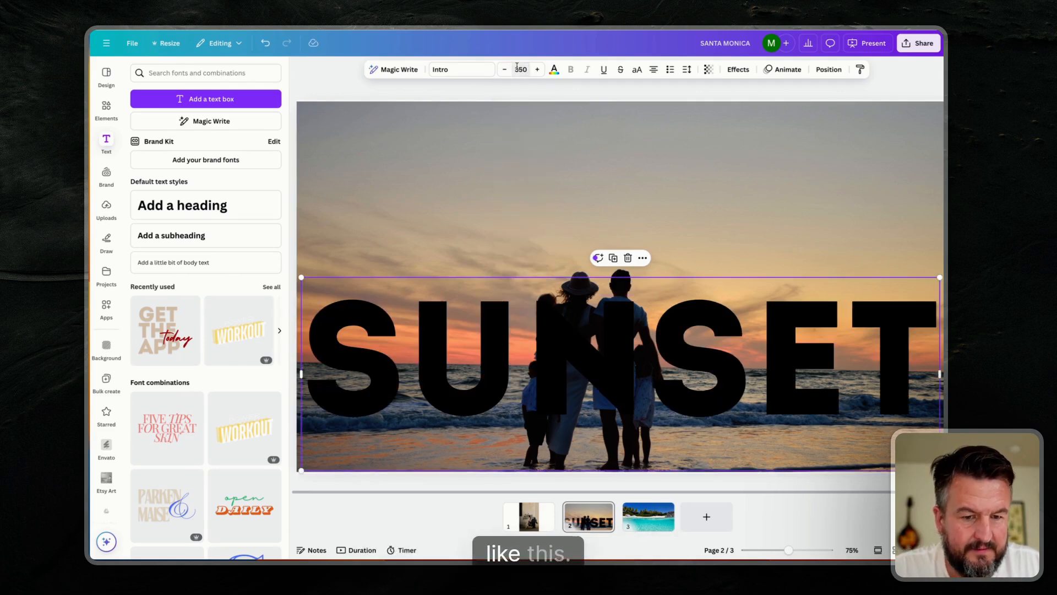
drag(661, 321, 687, 182)
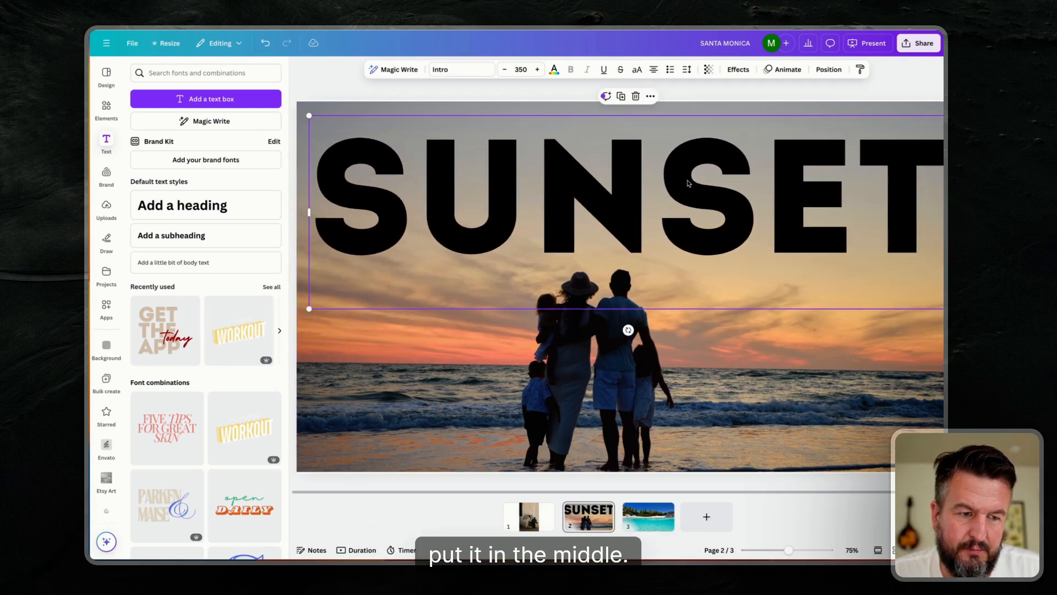
key(ctrl+minus)
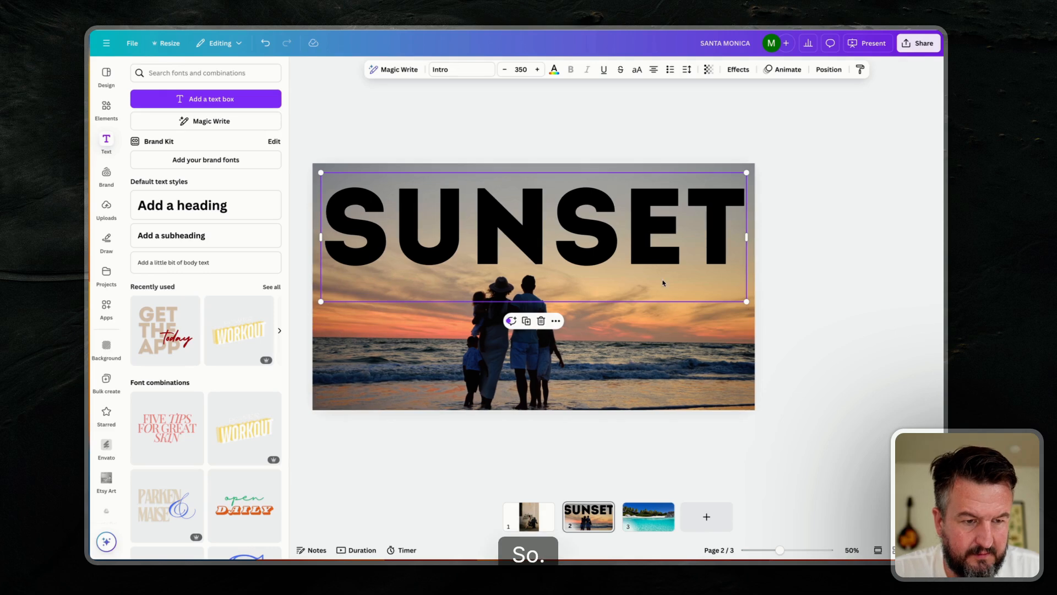
click(804, 307)
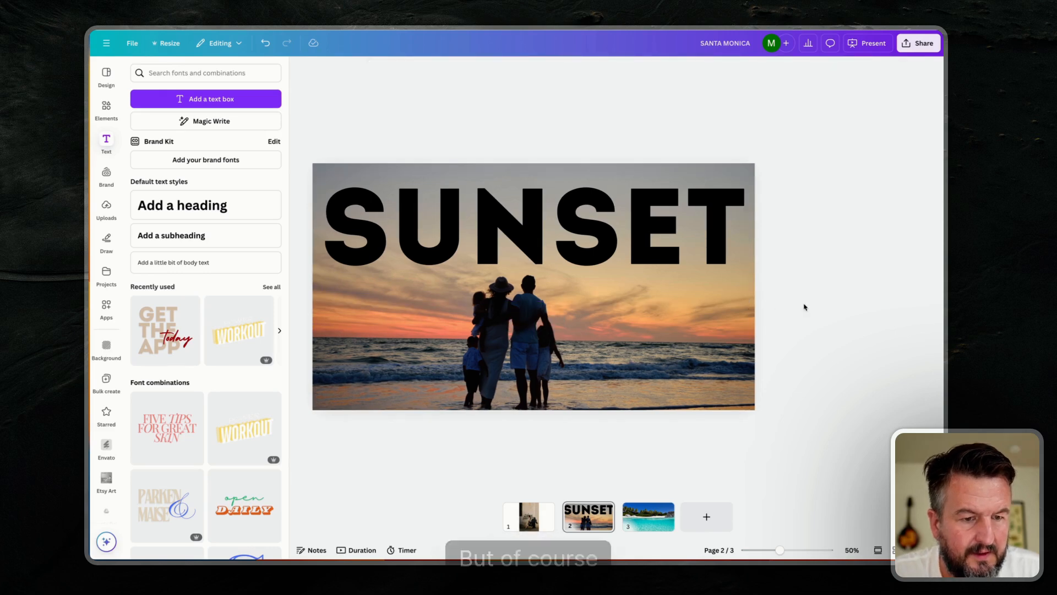
click(563, 218)
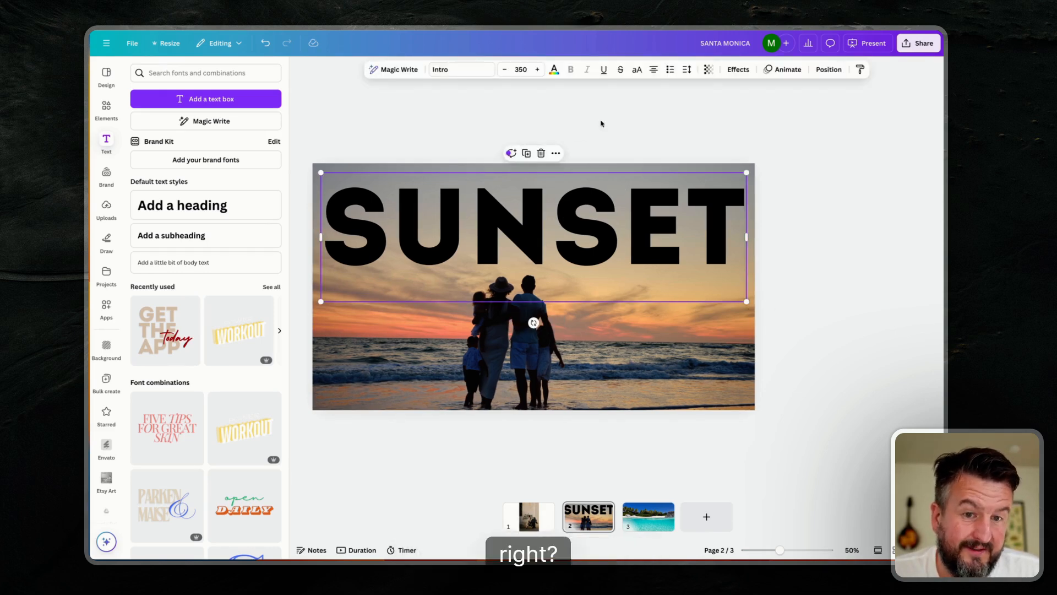
click(370, 377)
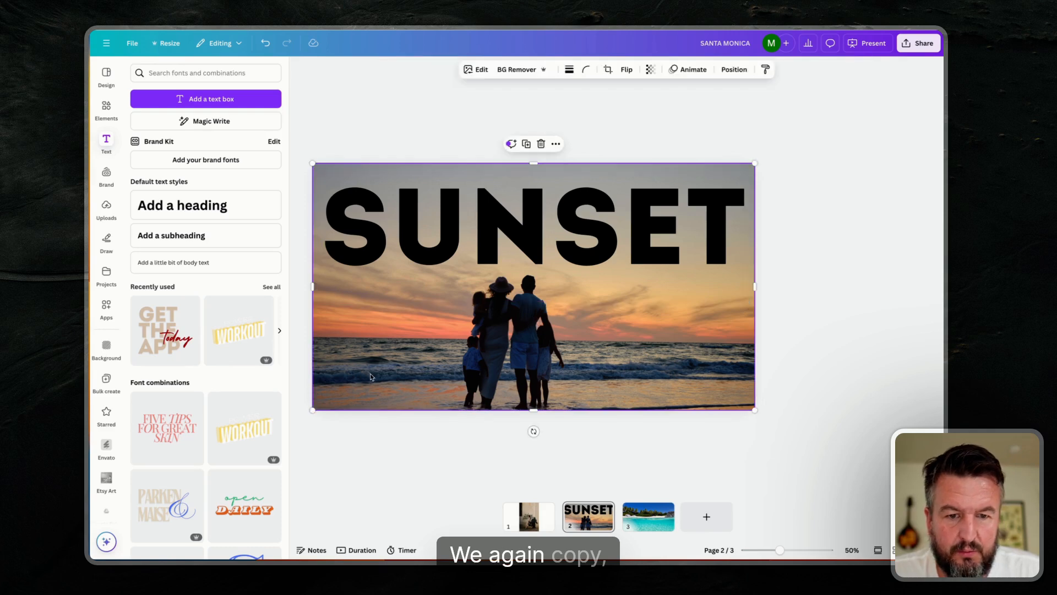
key(ctrl+d)
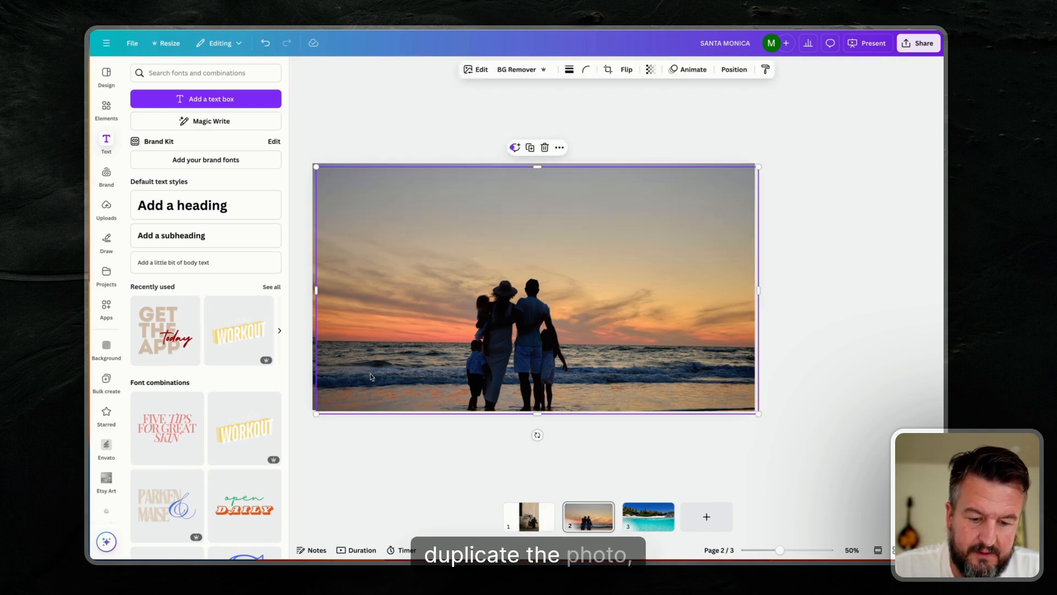
drag(544, 339, 542, 335)
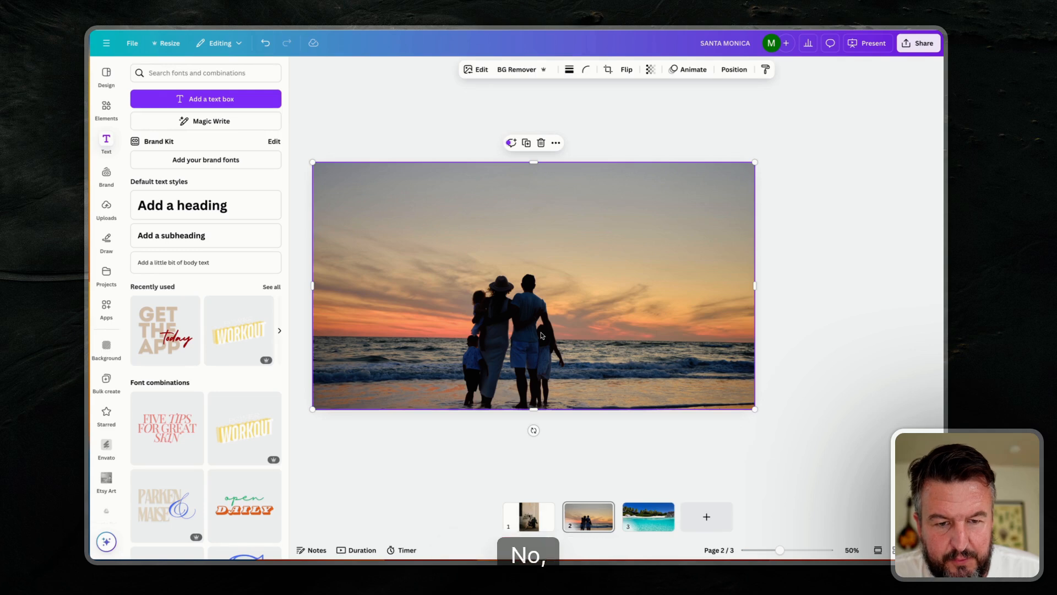
key(Delete)
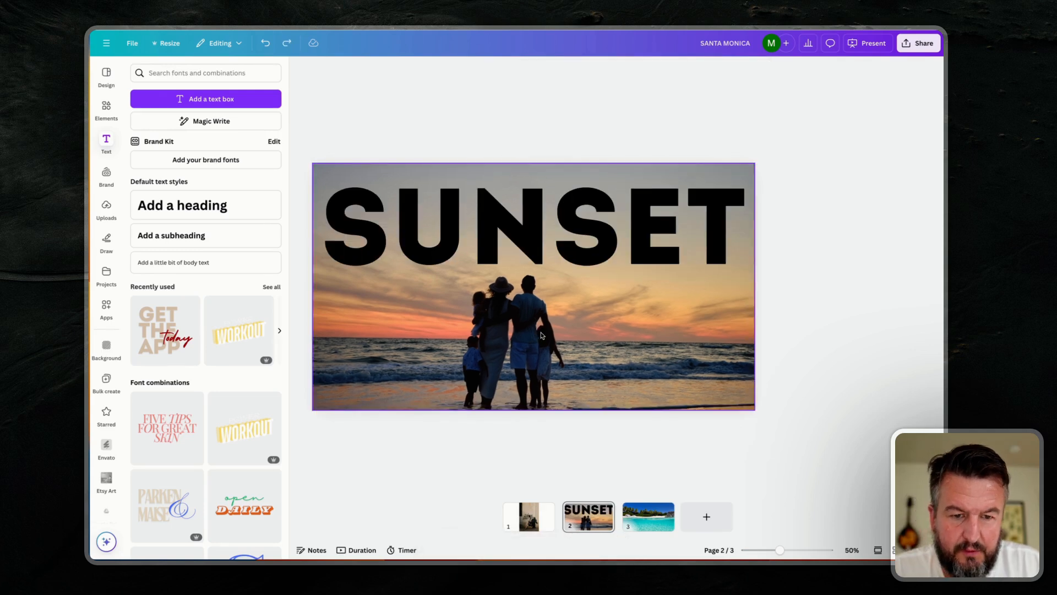
Recolour the SUNSET text with the orange #E49A63 sampled from the sunset sky in the photo
click(533, 248)
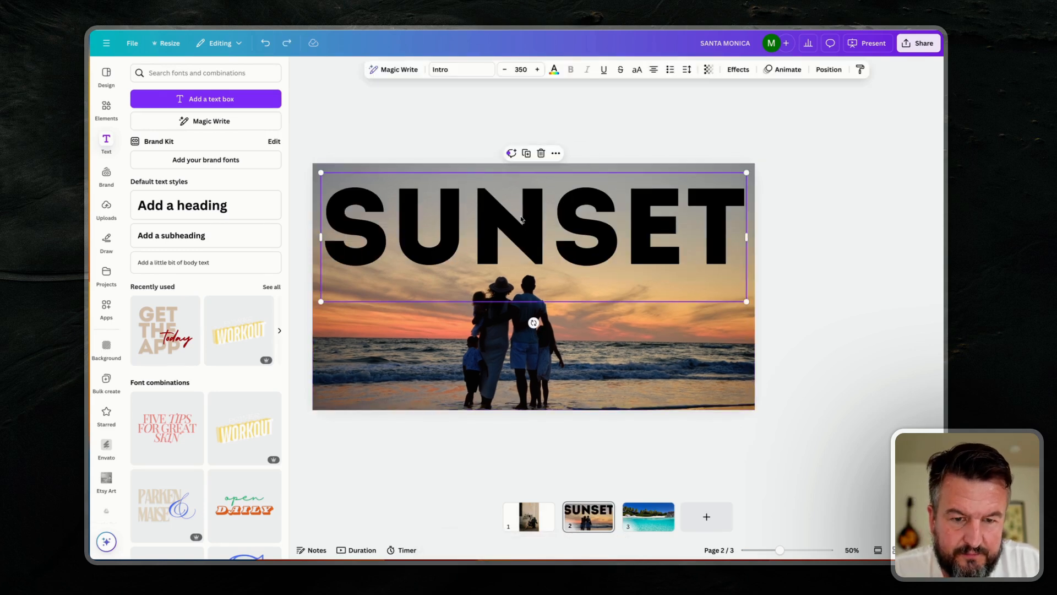
click(558, 72)
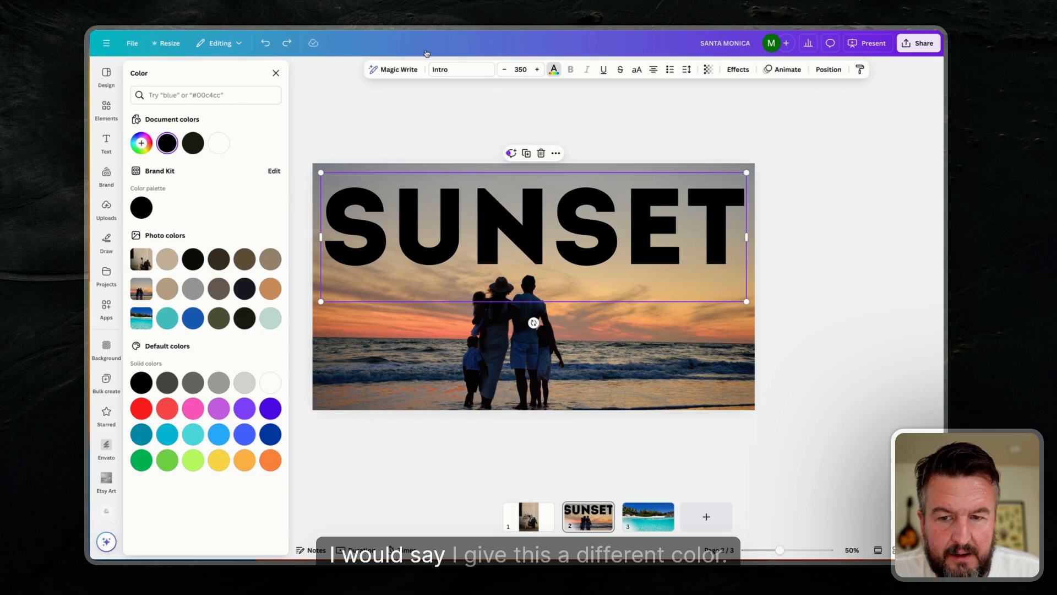
click(141, 142)
click(257, 239)
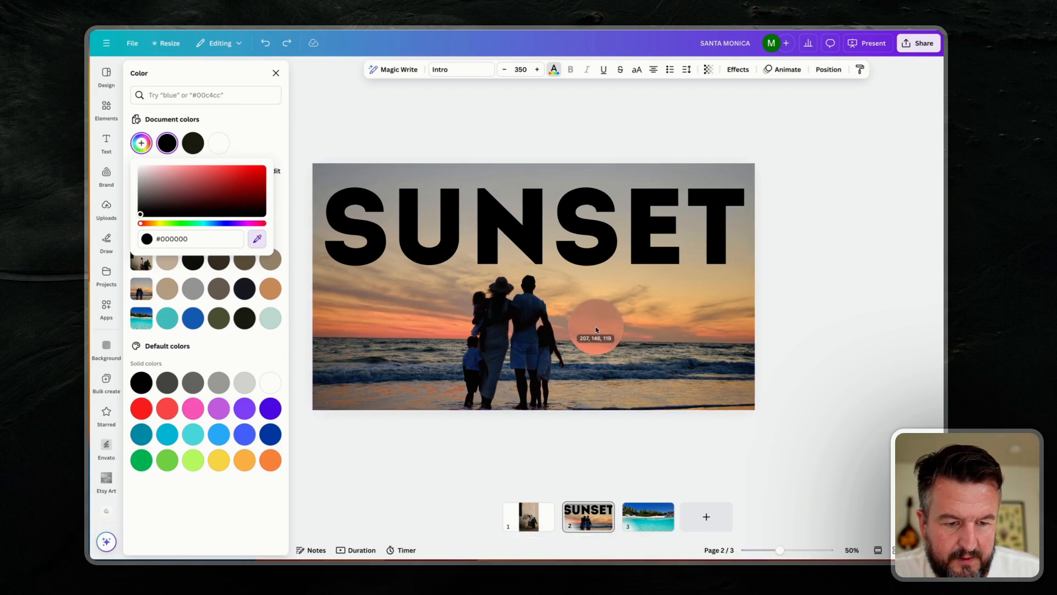
click(348, 314)
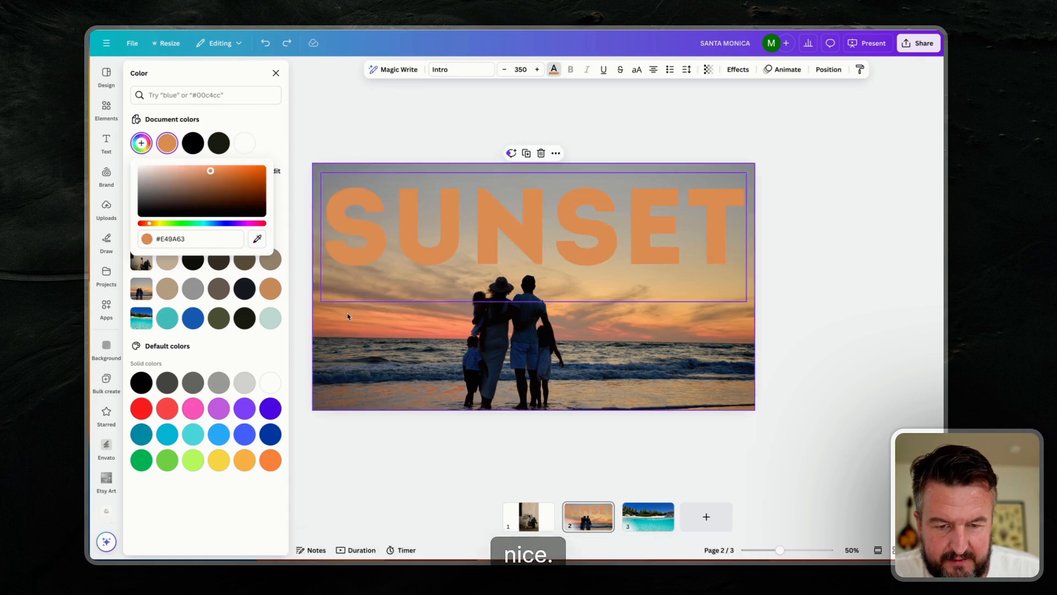
Set the SUNSET text's transparency to about 66, duplicate the text and align the copy exactly over the original
click(709, 70)
drag(730, 113, 708, 113)
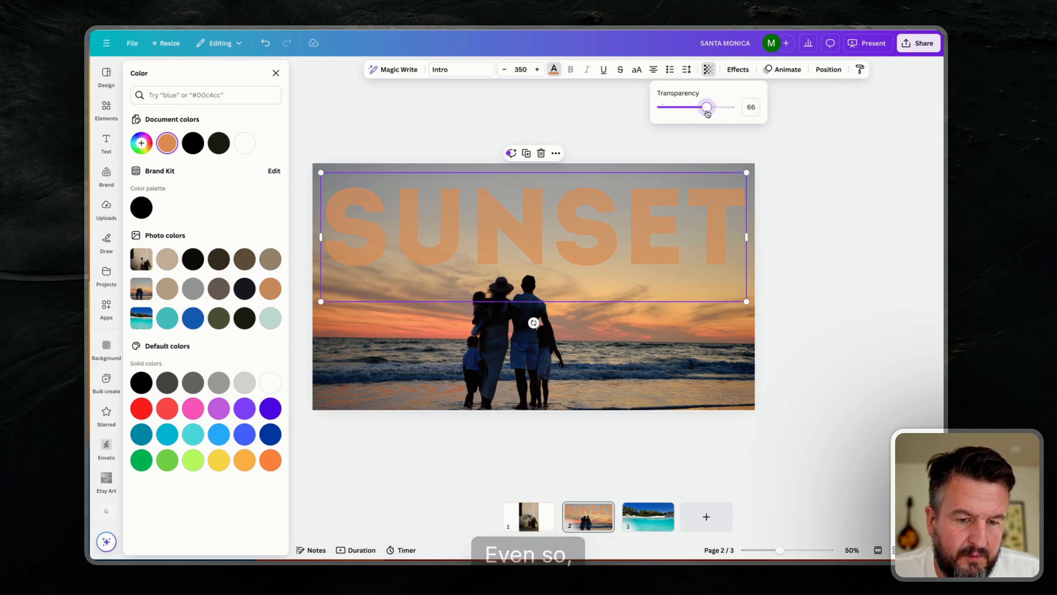
click(788, 179)
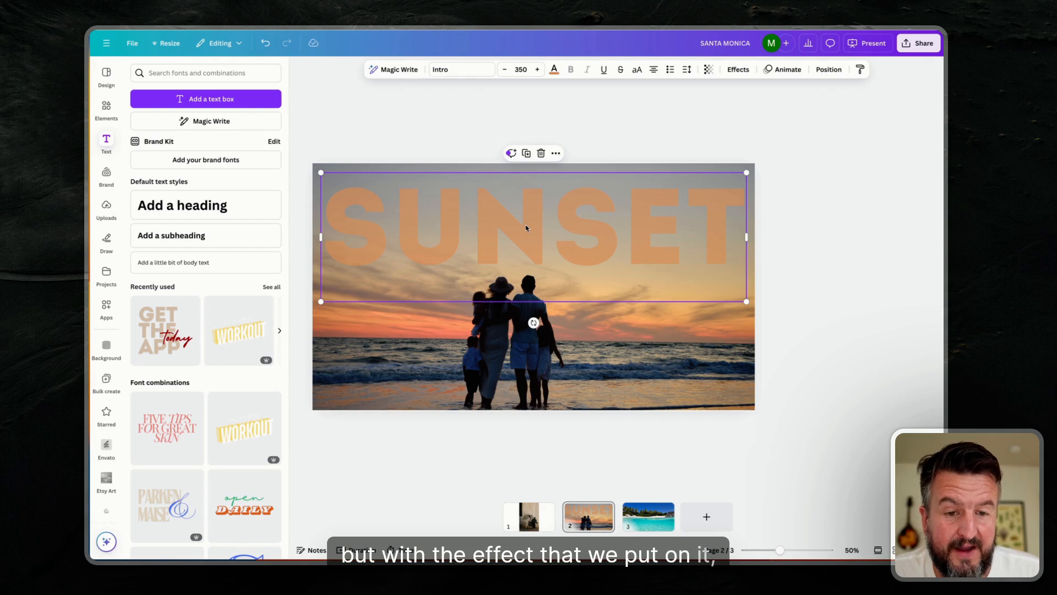
key(super+d)
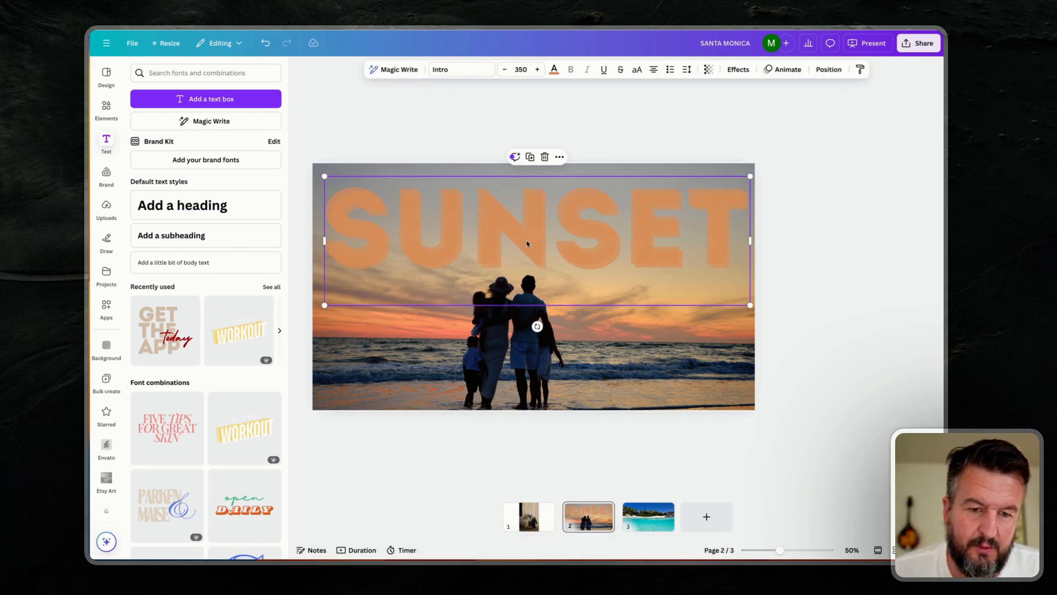
drag(528, 240, 525, 237)
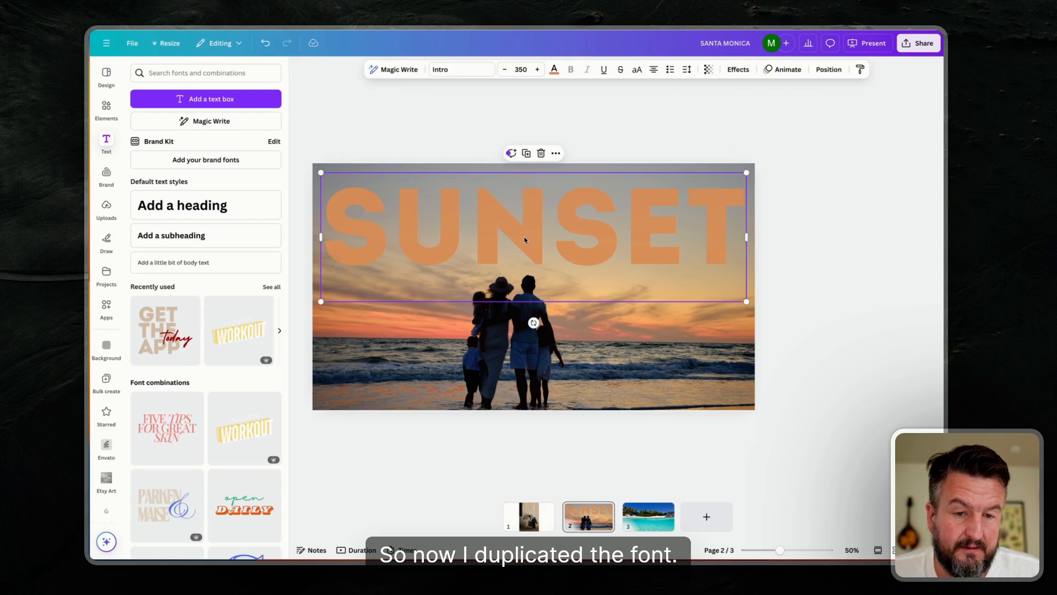
Duplicate the family sunset photo, align the copy exactly over the original and remove the copy's background
click(545, 342)
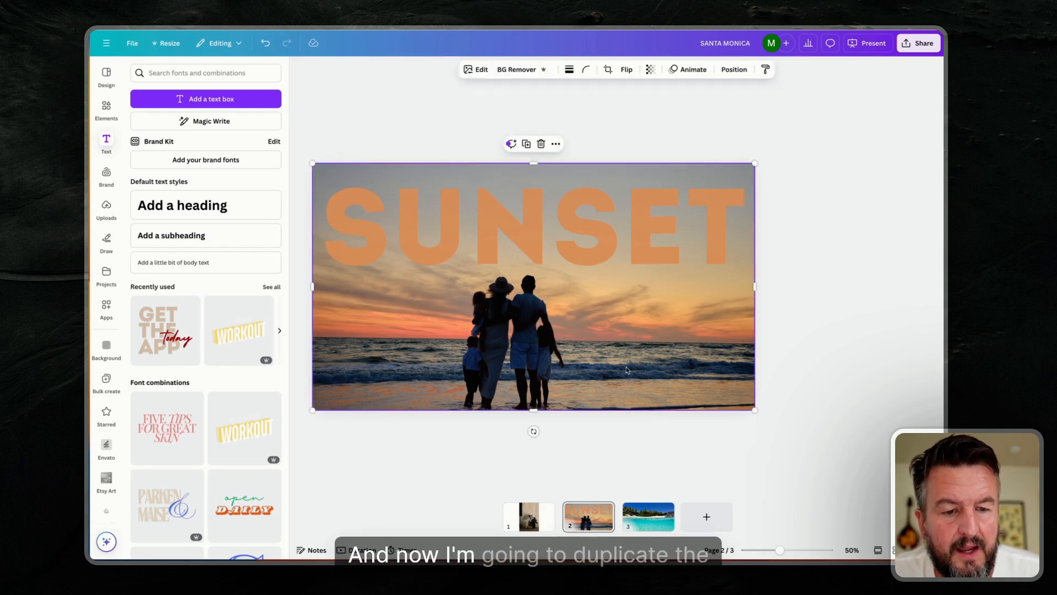
key(ctrl+d)
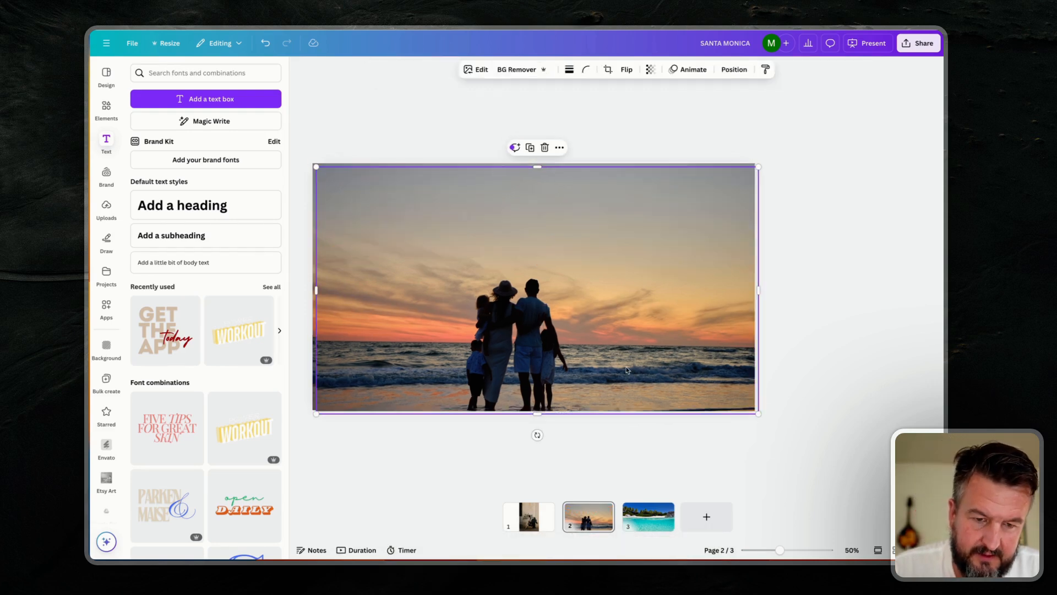
drag(628, 366, 623, 360)
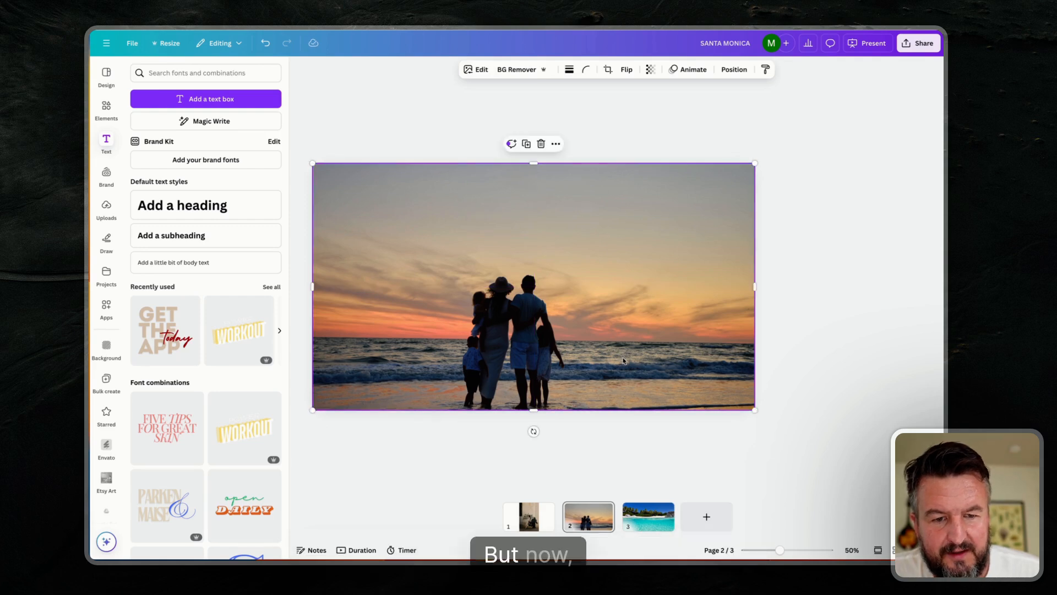
click(517, 70)
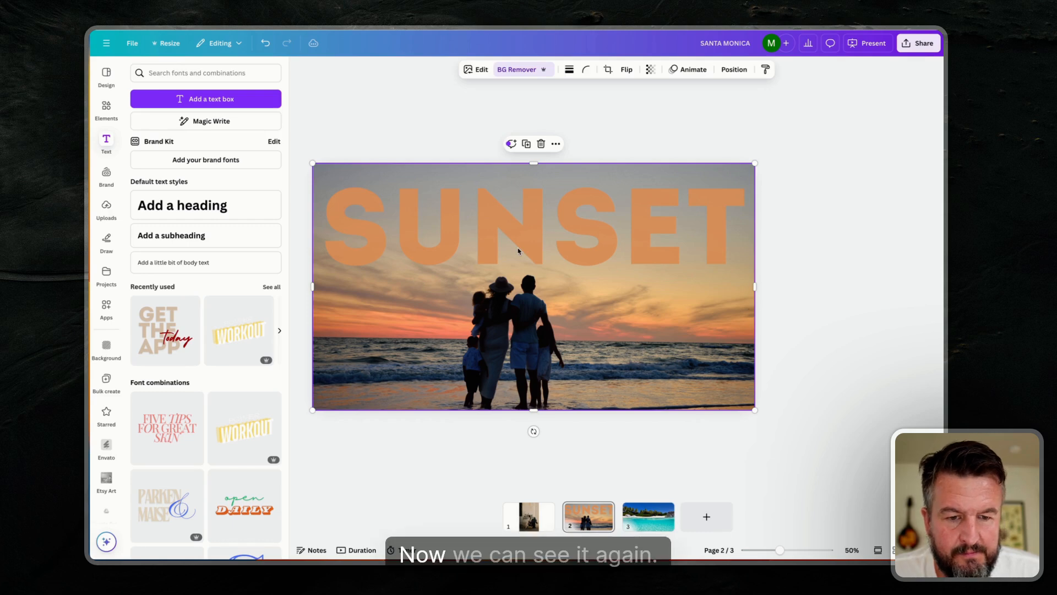
Place one SUNSET layer above the family cutout, and lower both SUNSET texts together until they overlap the adults' heads and shoulders
click(734, 70)
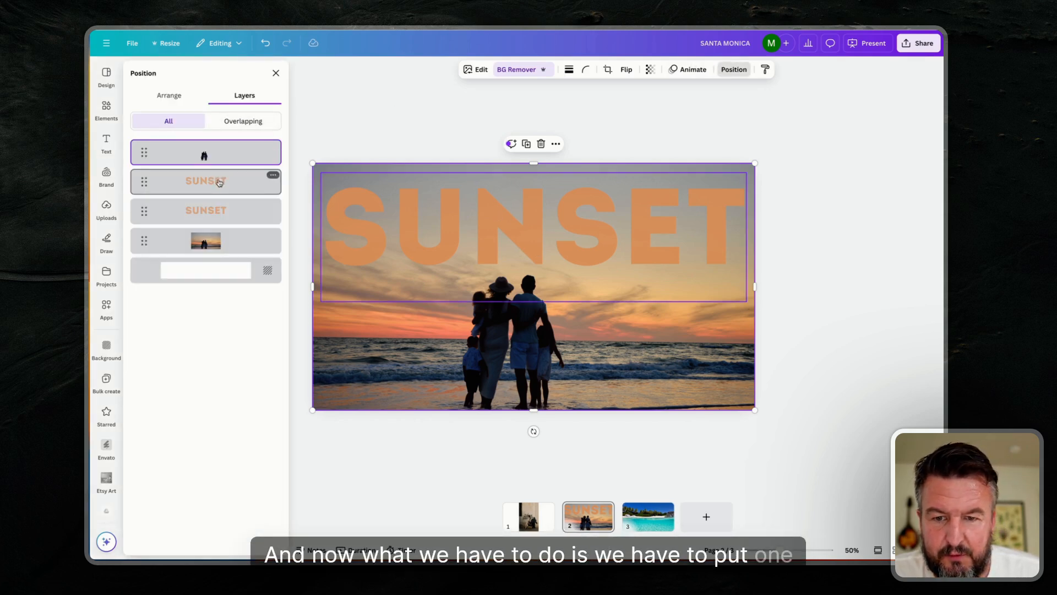
drag(217, 181, 222, 140)
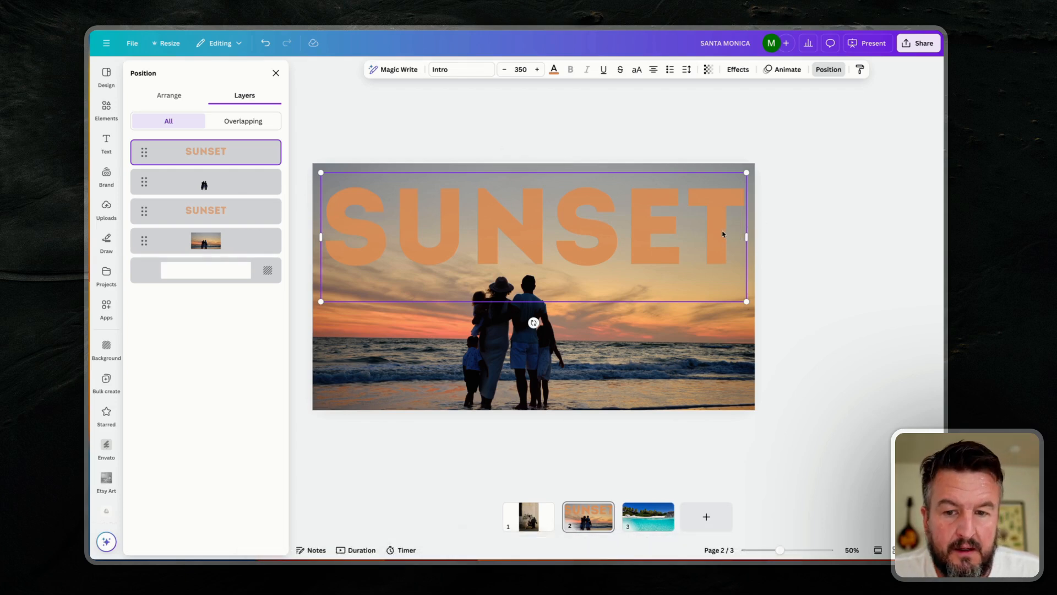
shift+click(241, 209)
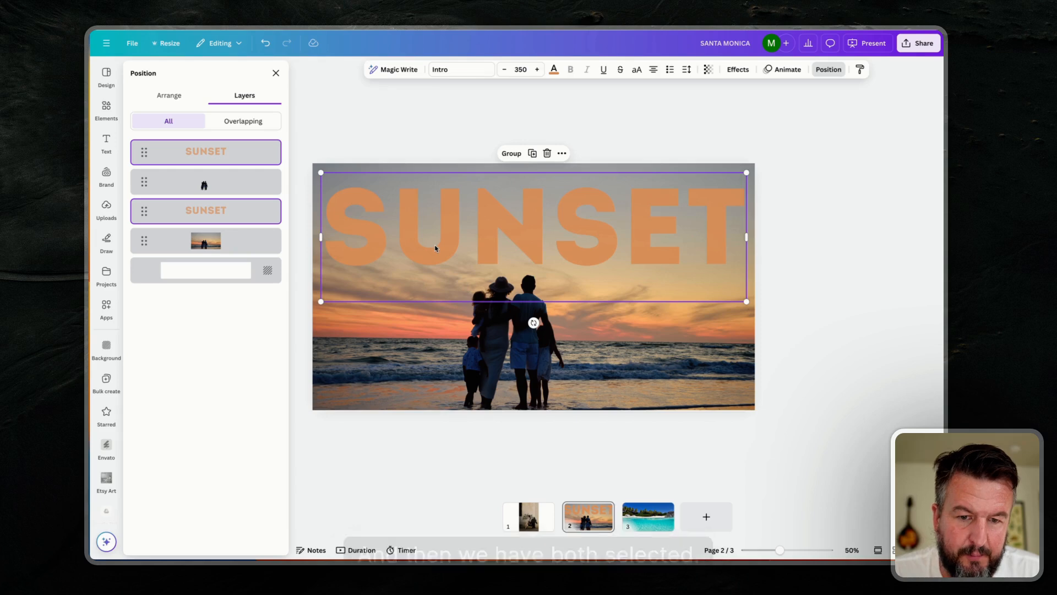
drag(434, 242, 434, 293)
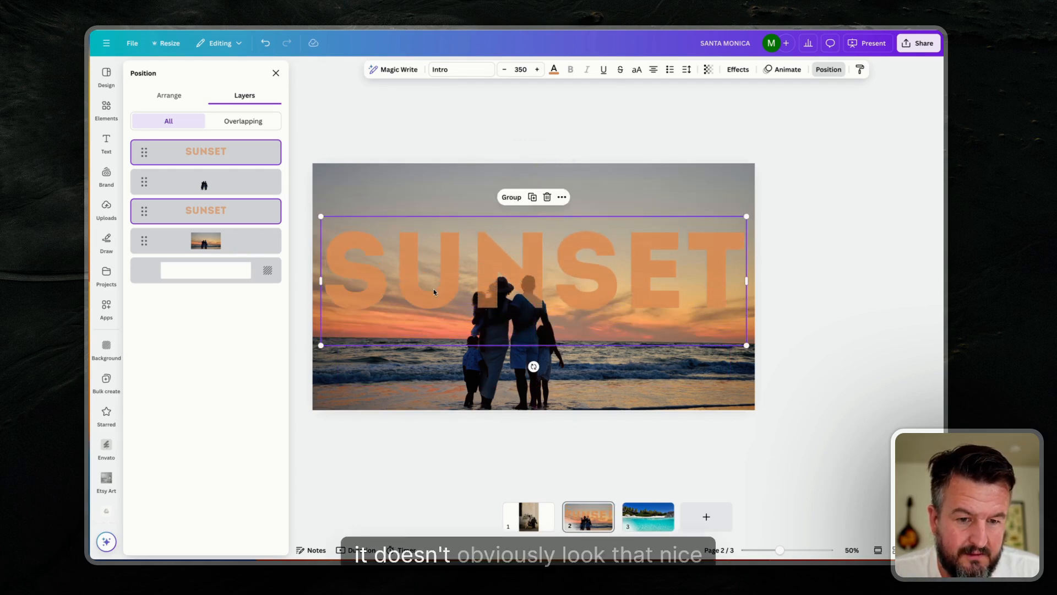
Set the transparency of both SUNSET texts to 100
click(709, 70)
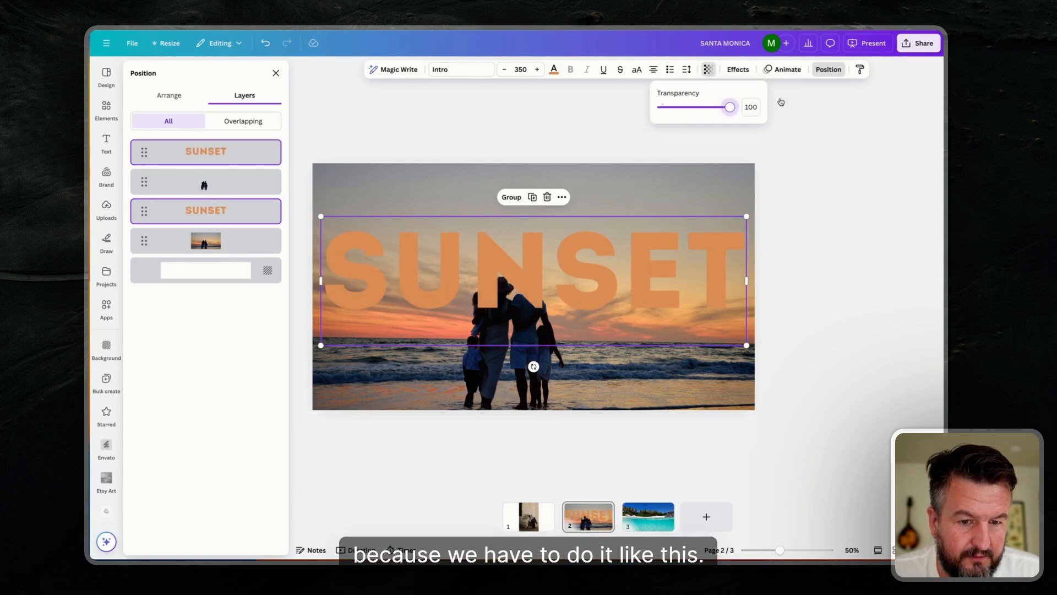
mouse_move(729, 107)
mouse_down()
mouse_move(663, 107)
mouse_move(733, 107)
mouse_up()
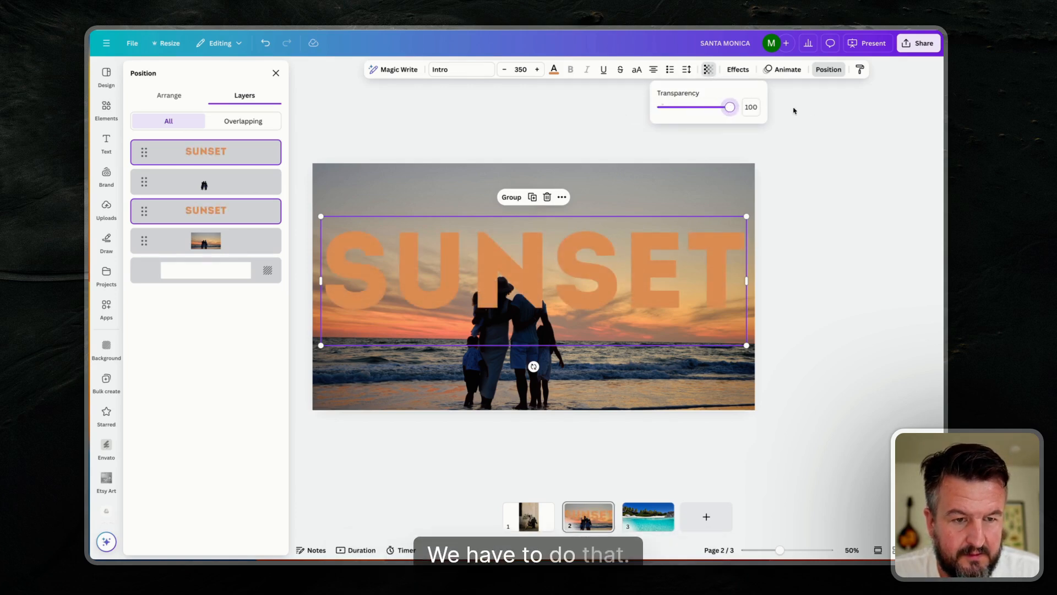
click(211, 227)
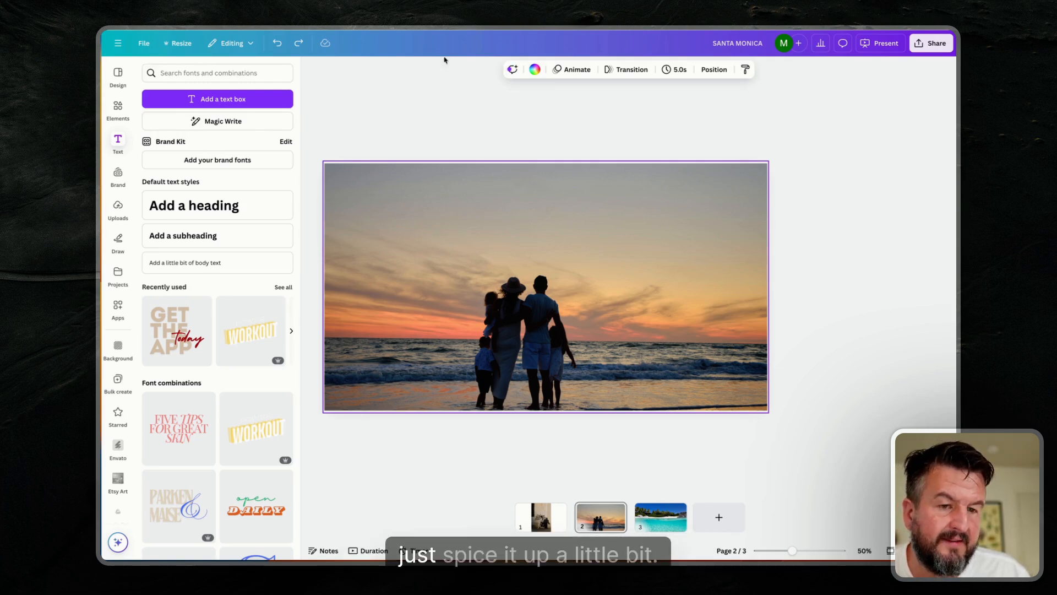
Duplicate the family sunset photo on page 2, align the copy over the original and remove the copy's background
click(451, 210)
click(356, 110)
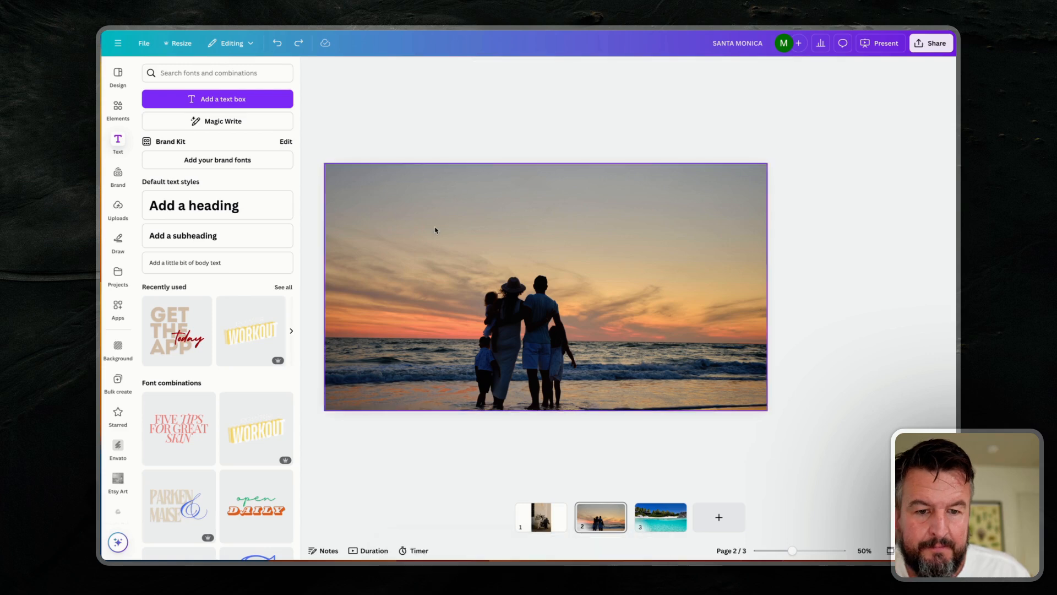
click(435, 230)
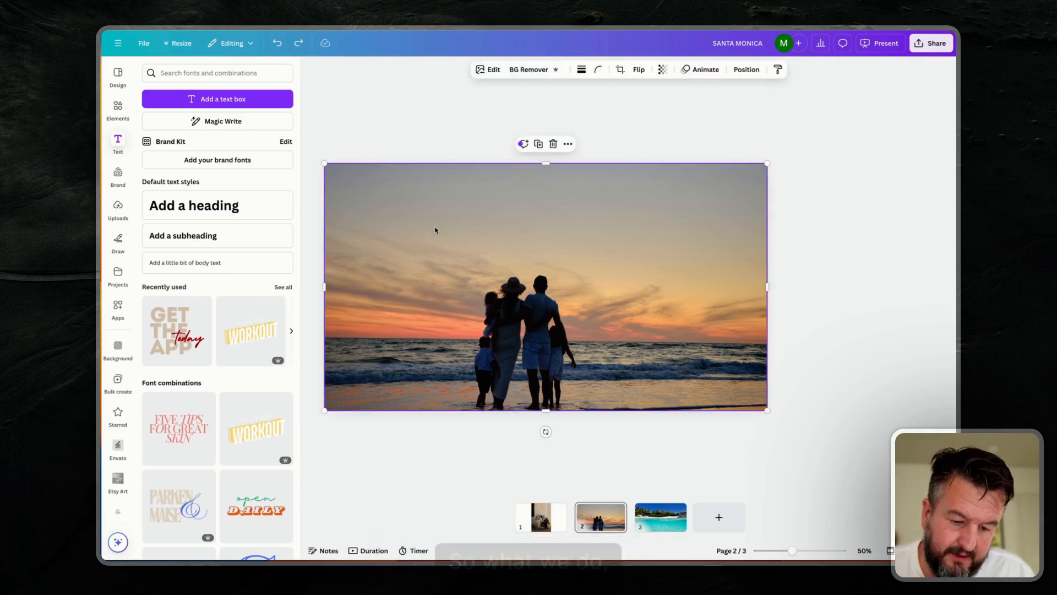
key(super+d)
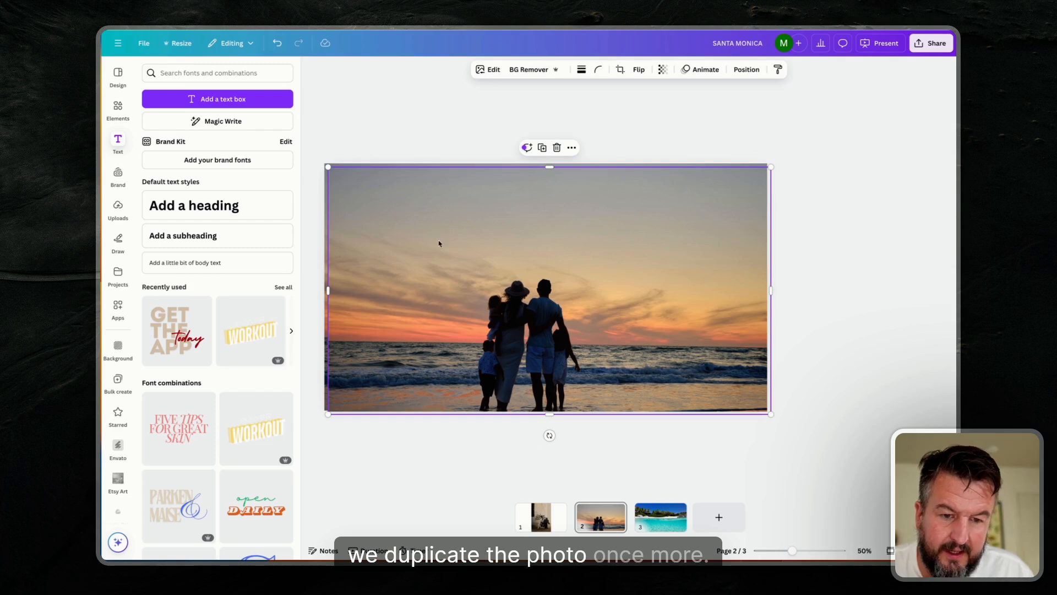
drag(512, 242, 509, 239)
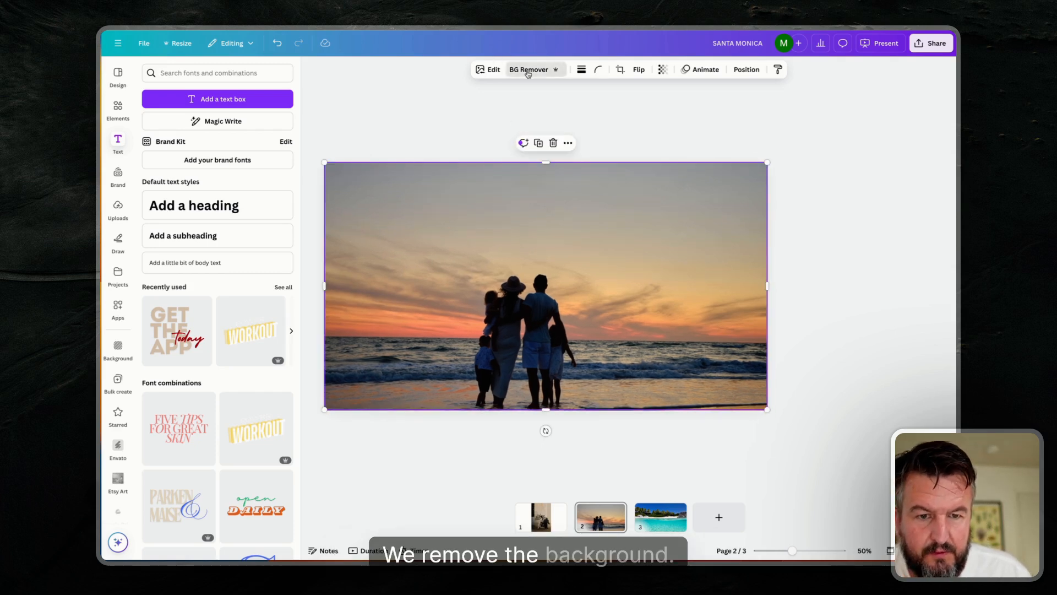
click(695, 126)
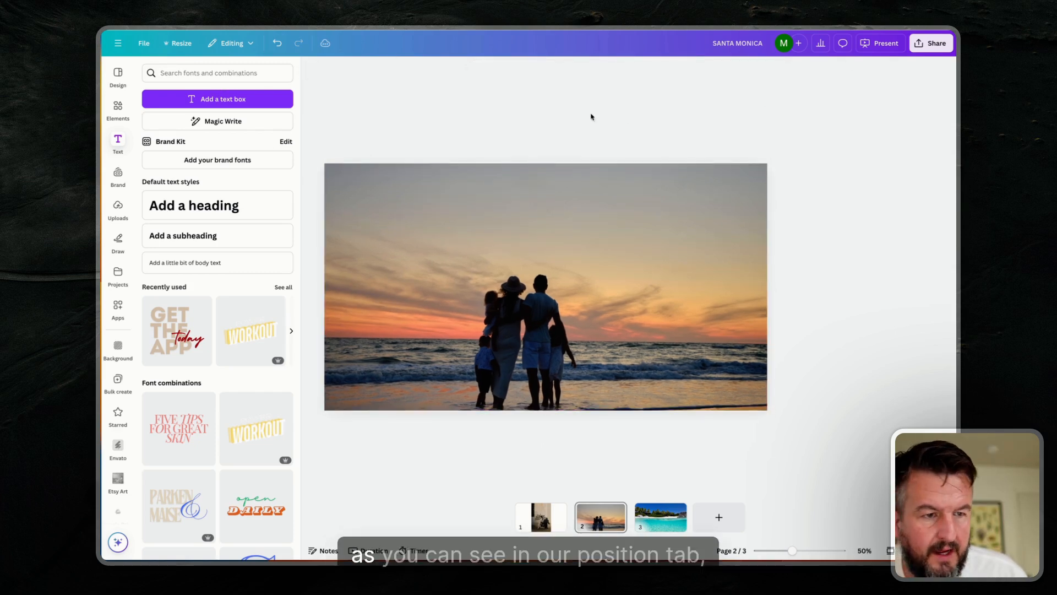
click(589, 223)
click(745, 69)
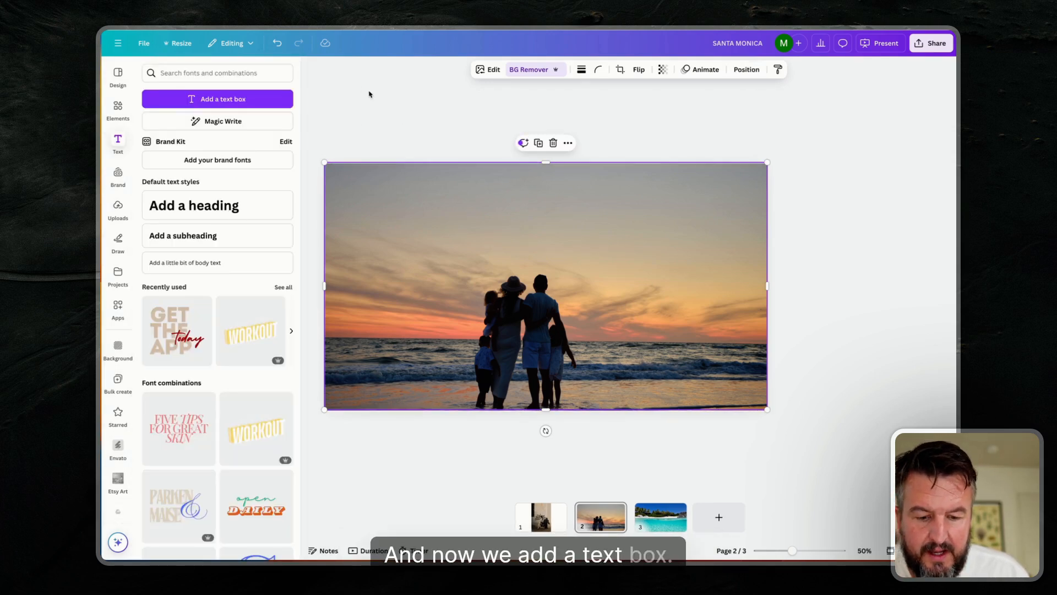
Add a text box over the sunset photo and set its font to Intro at size 340
key(t)
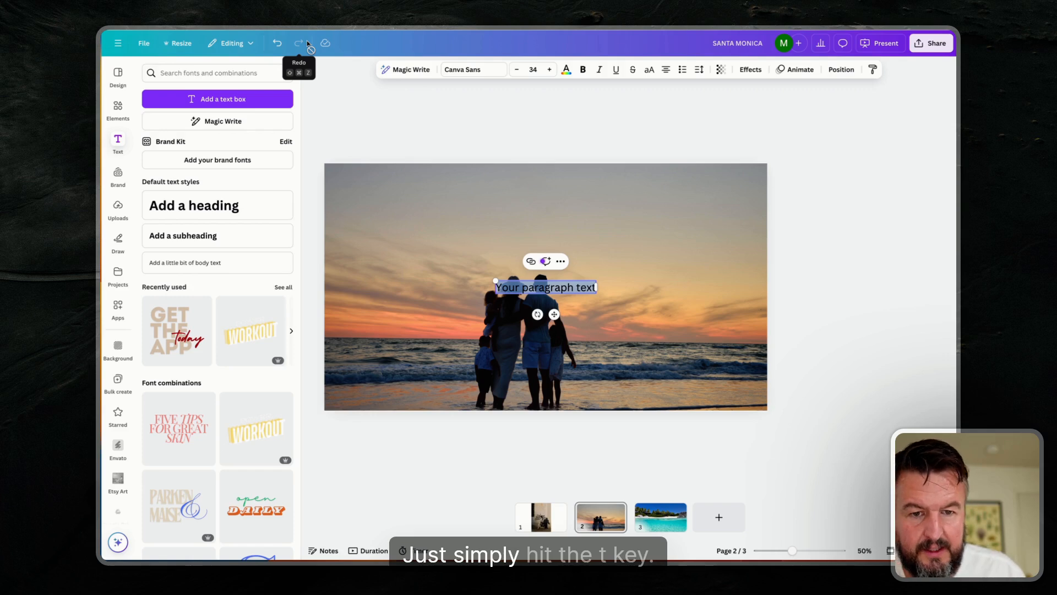
click(474, 70)
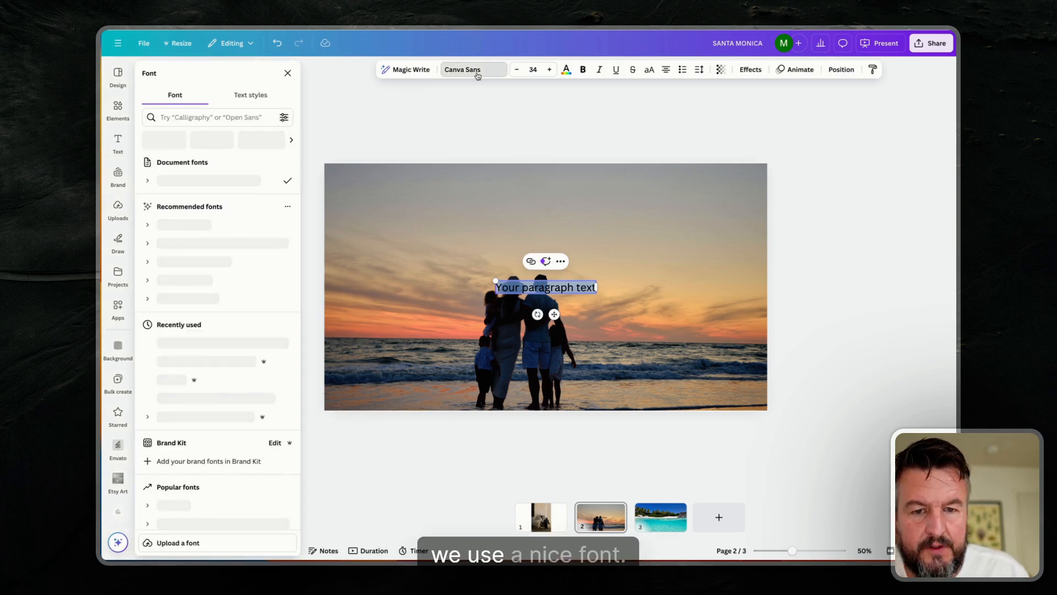
click(169, 343)
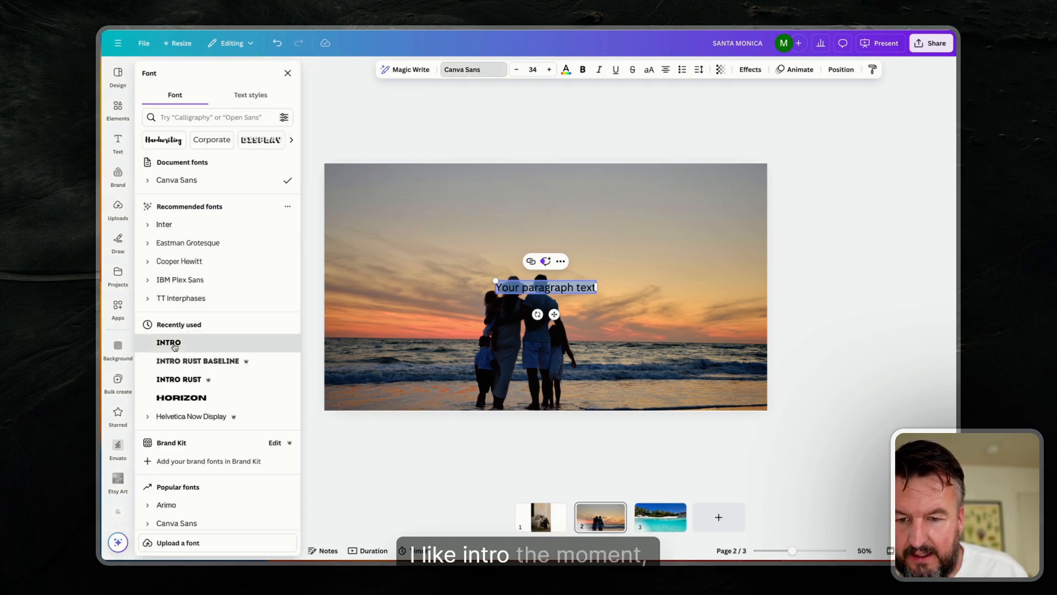
click(533, 70)
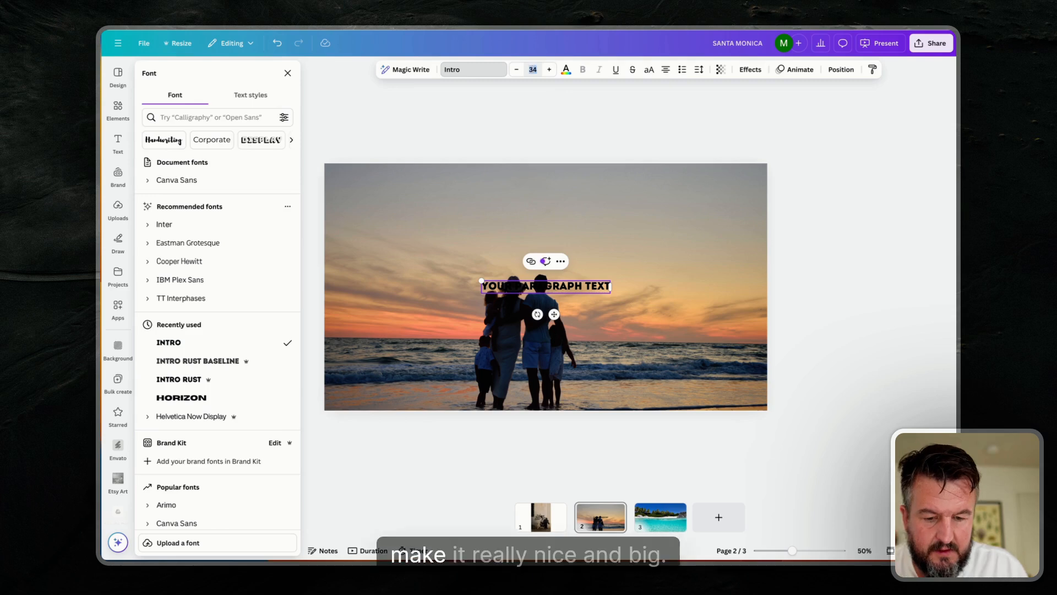
text(0)
key(Return)
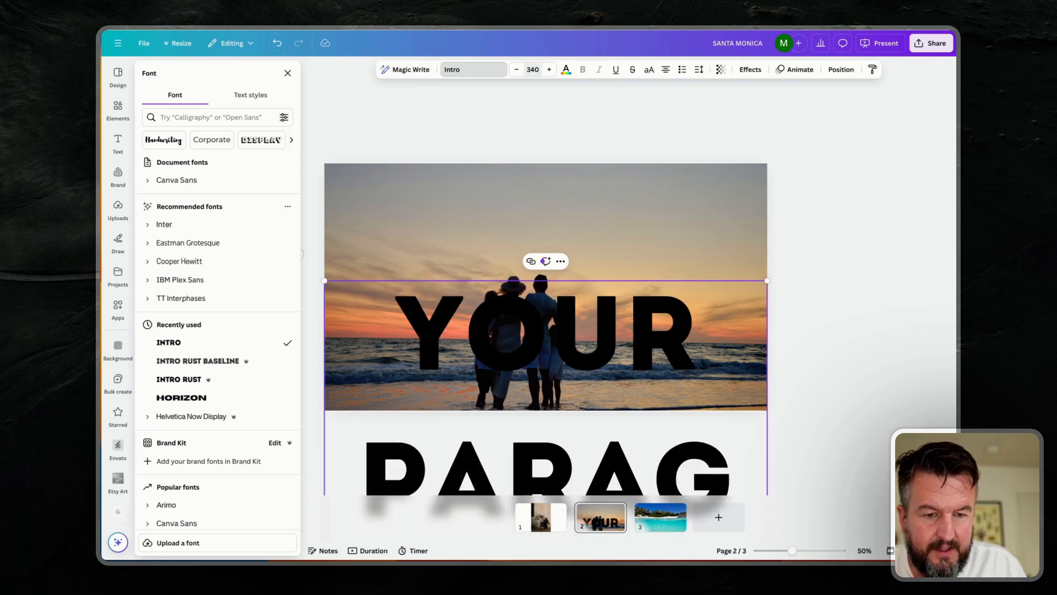
Replace the placeholder text on the sunset photo with SUNSET
click(658, 103)
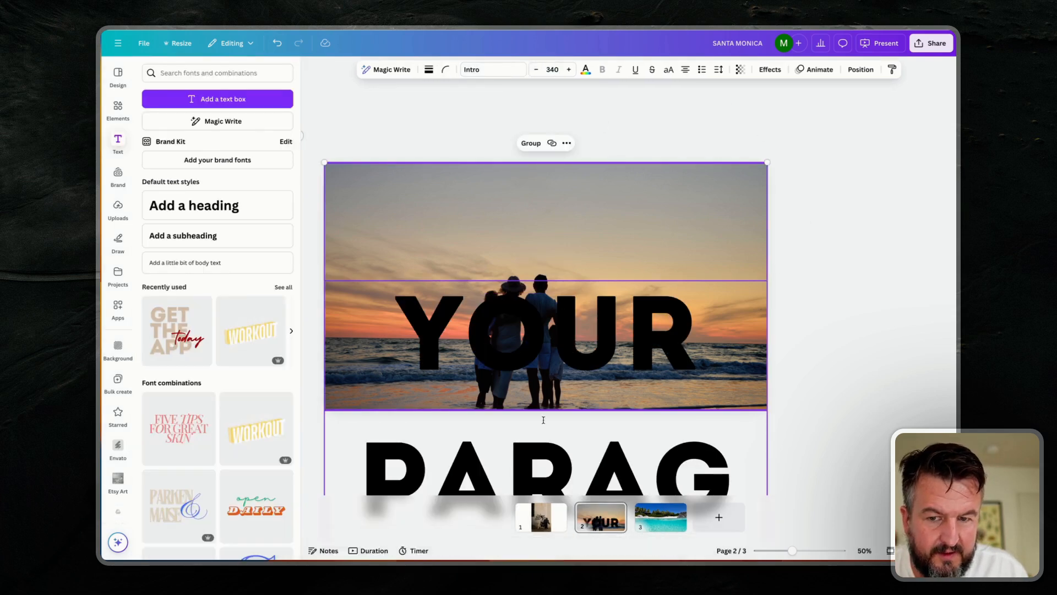
triple_click(537, 455)
text(SUNSET)
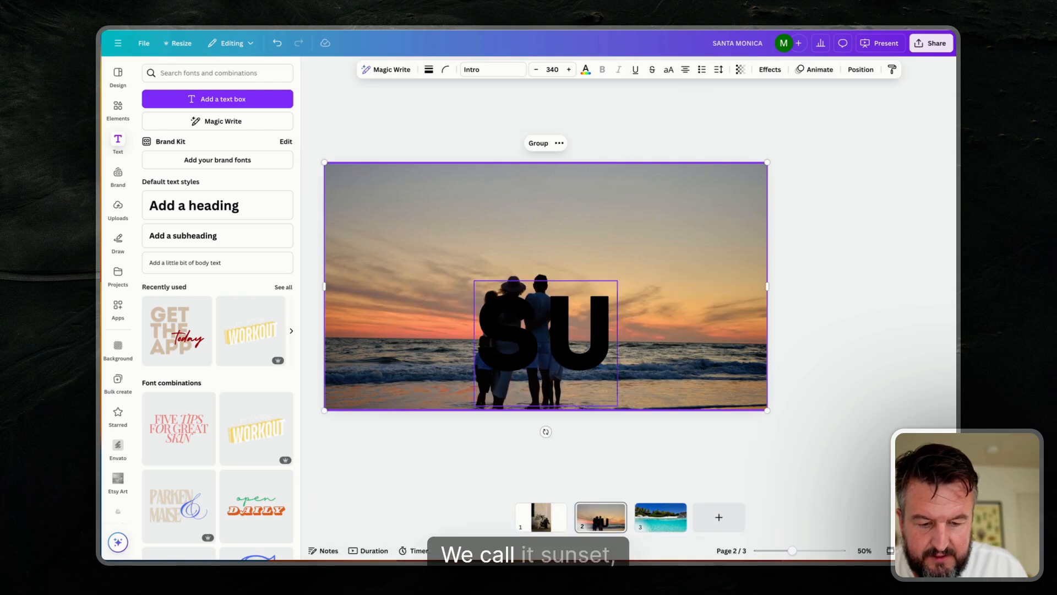
click(824, 336)
Move the SUNSET text up, centered horizontally across the family's heads, and color it white
drag(606, 360, 606, 296)
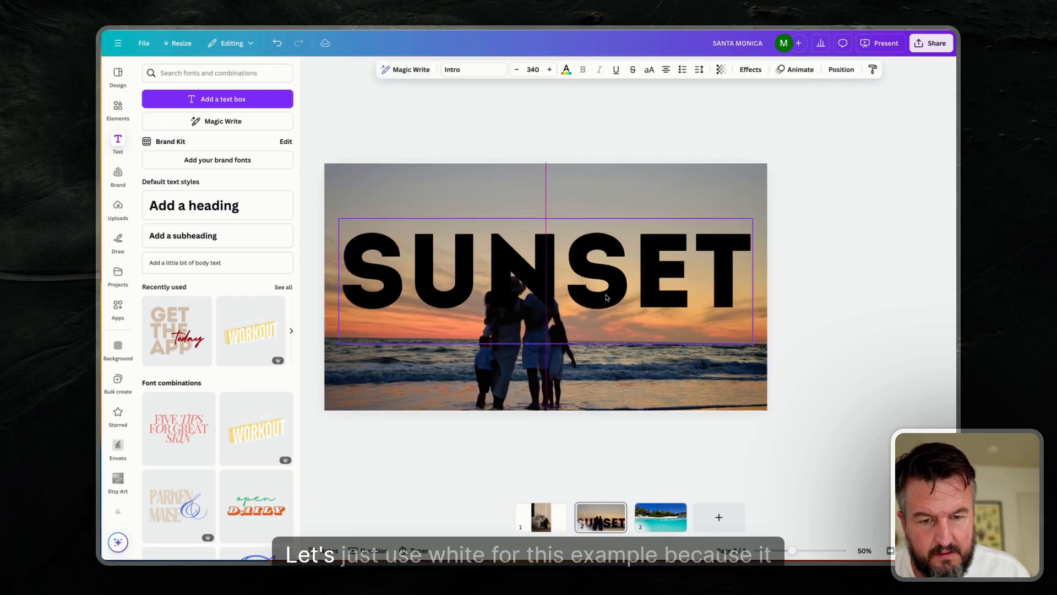
click(567, 70)
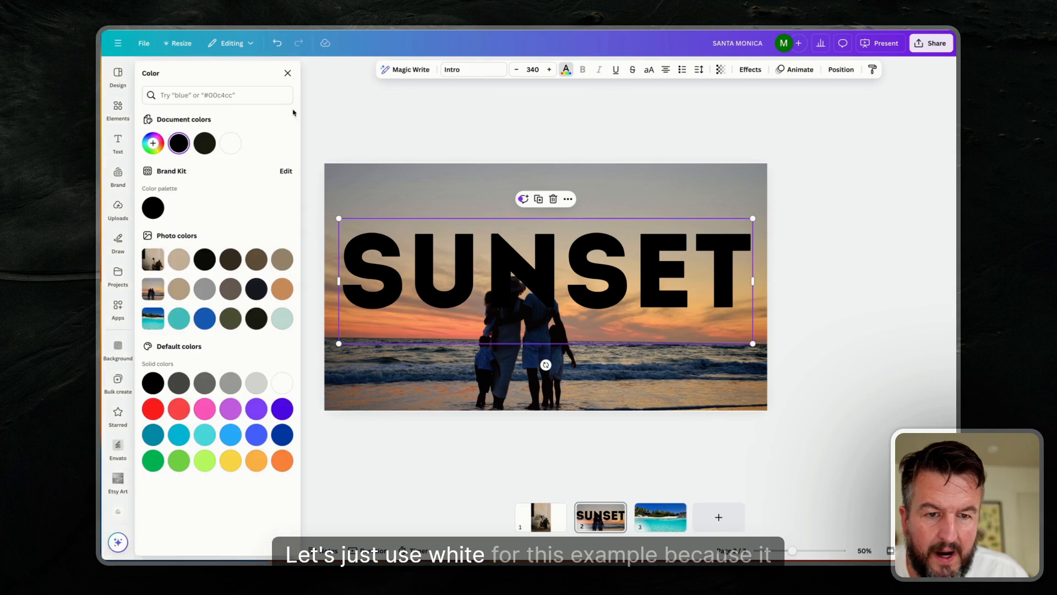
click(226, 144)
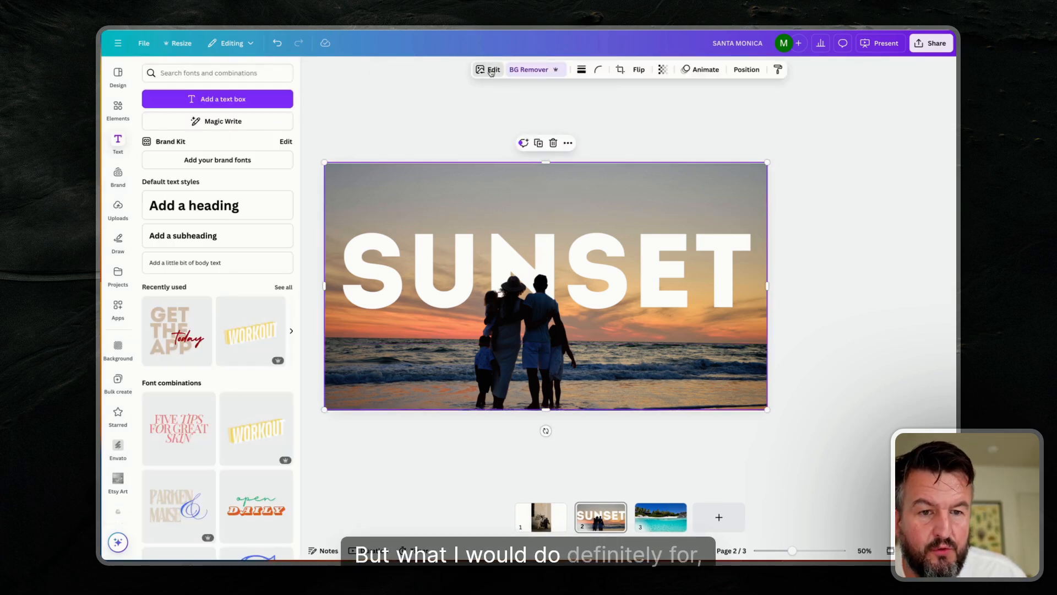
Crop the family cutout's frame closely around the people so the SUNSET text outside it can be selected
click(491, 71)
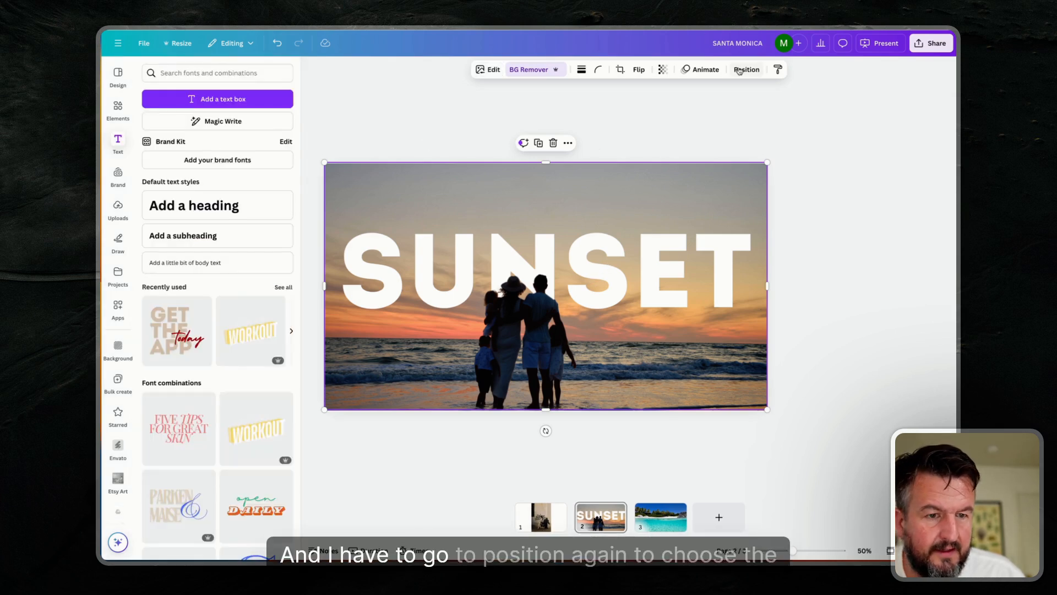
click(746, 69)
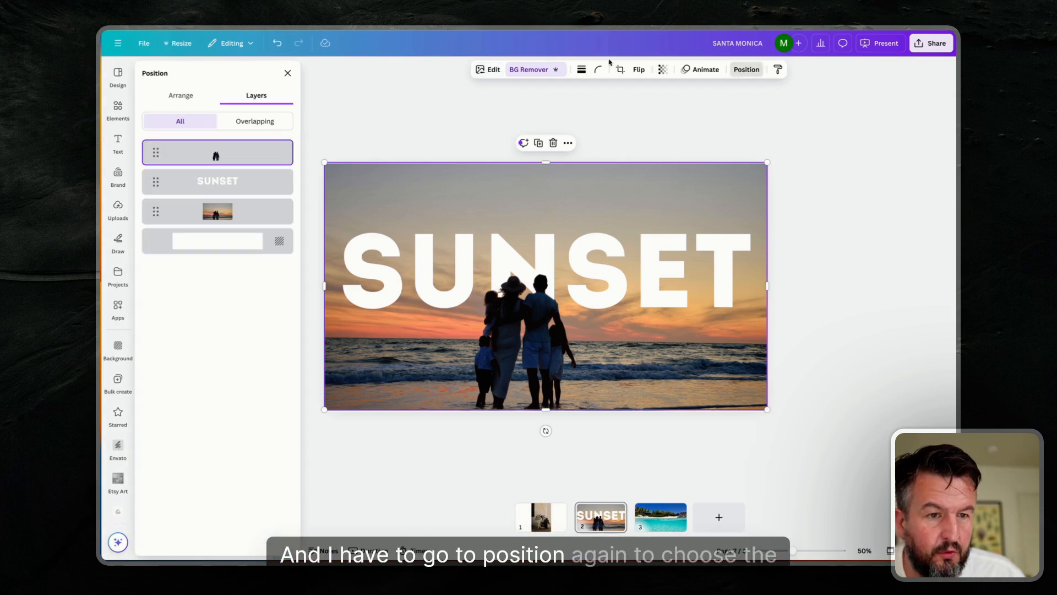
click(236, 182)
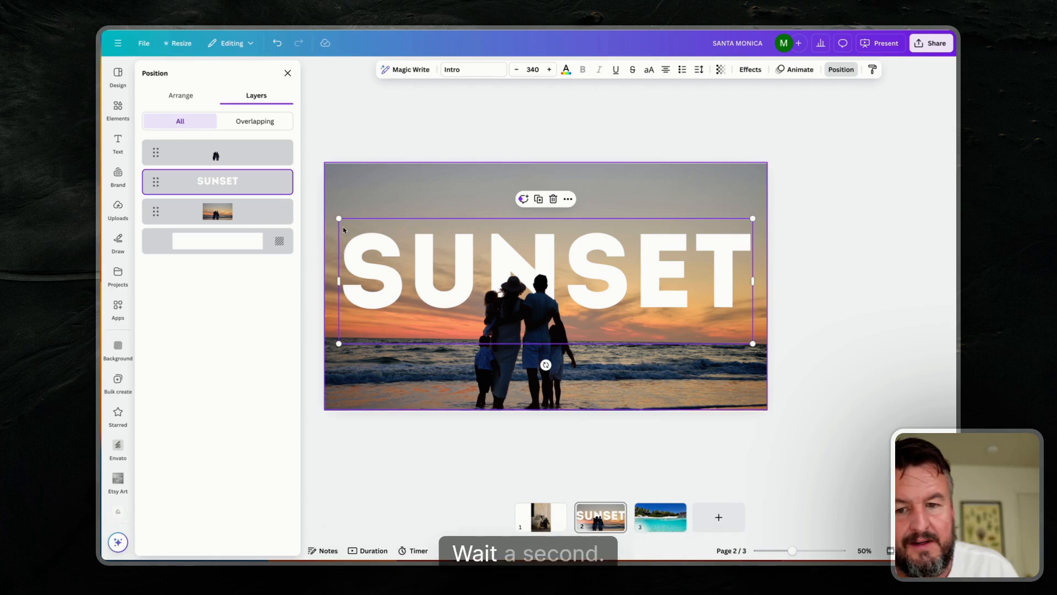
click(330, 286)
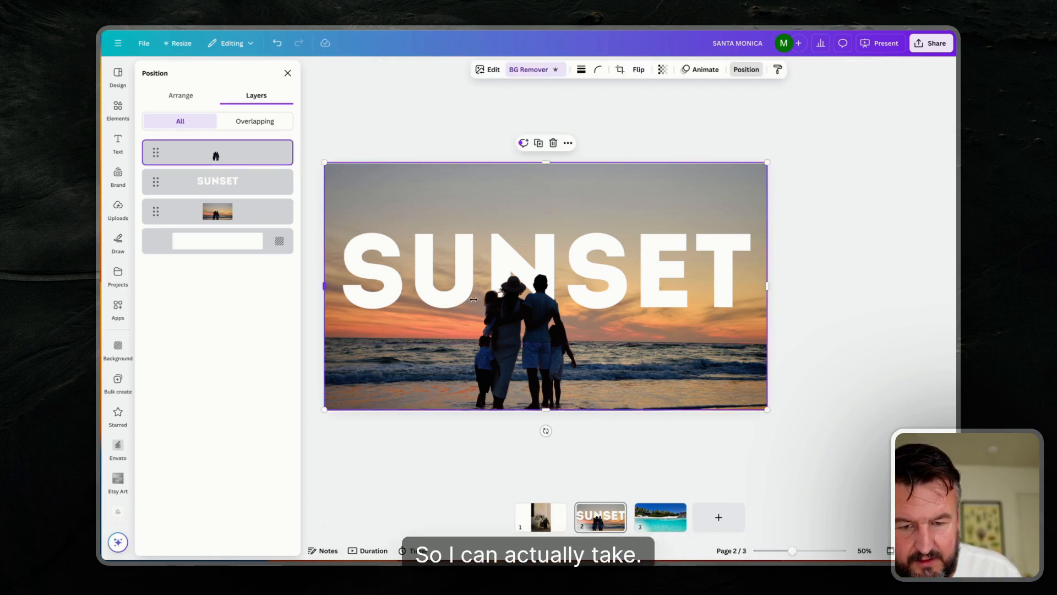
drag(473, 299, 516, 301)
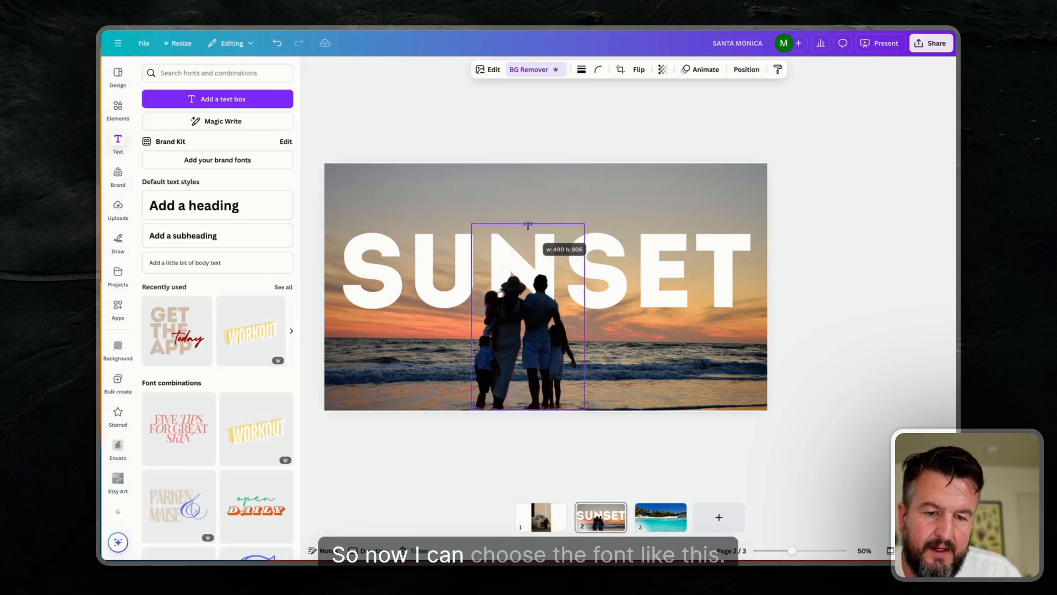
Apply the Lift effect to the SUNSET text
click(672, 273)
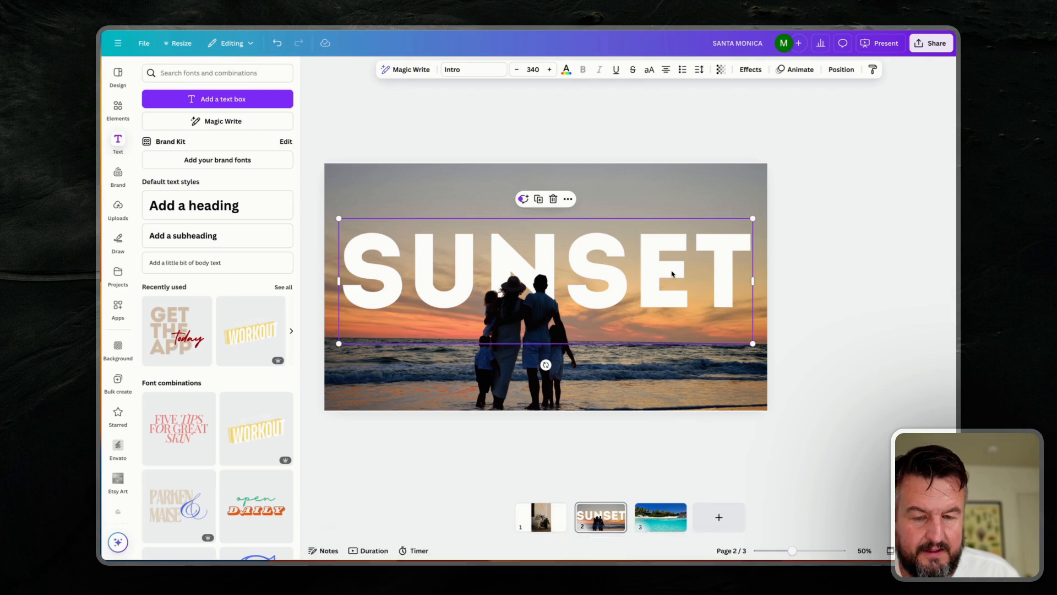
click(749, 71)
click(264, 141)
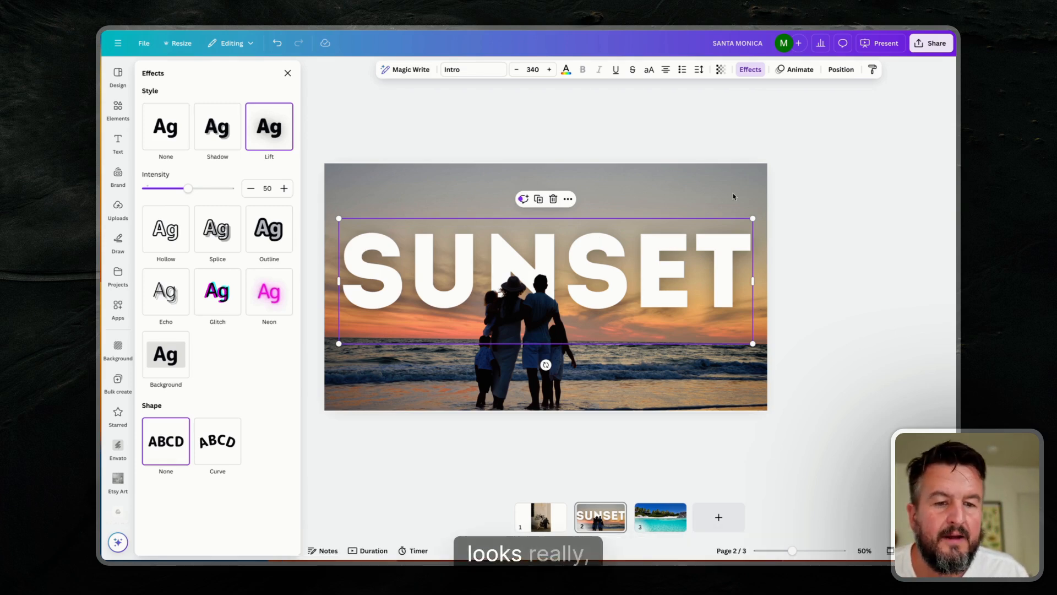
click(859, 146)
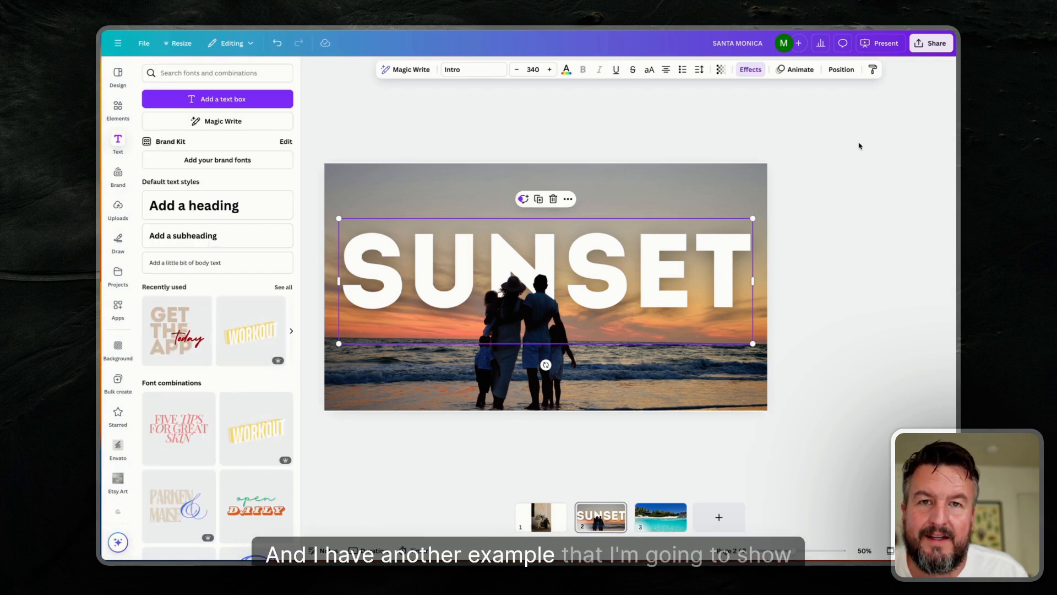
Duplicate the beach photo on page 3 and align the copy over the original
click(661, 517)
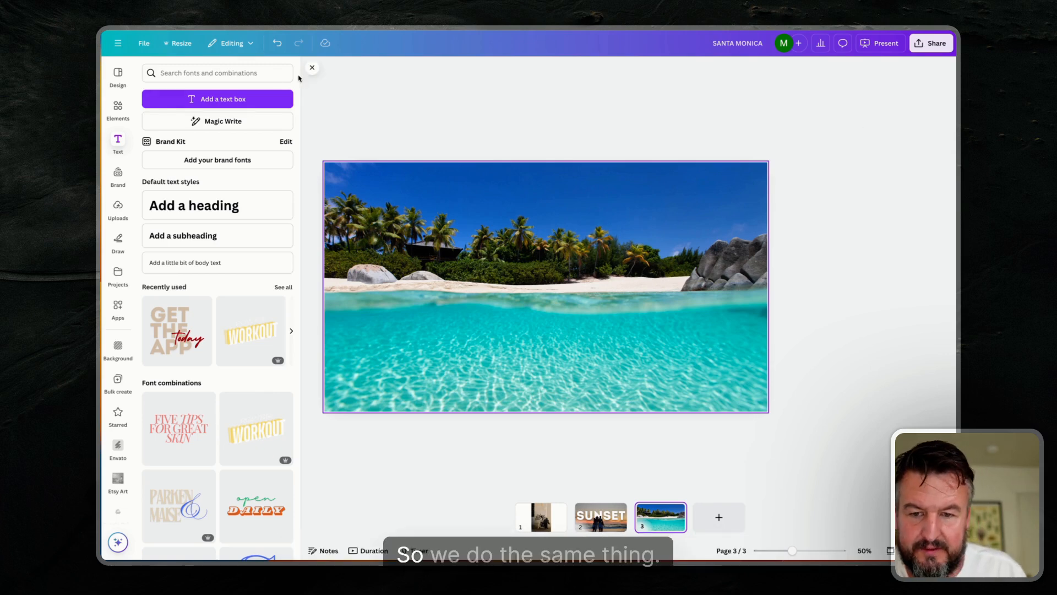
click(456, 287)
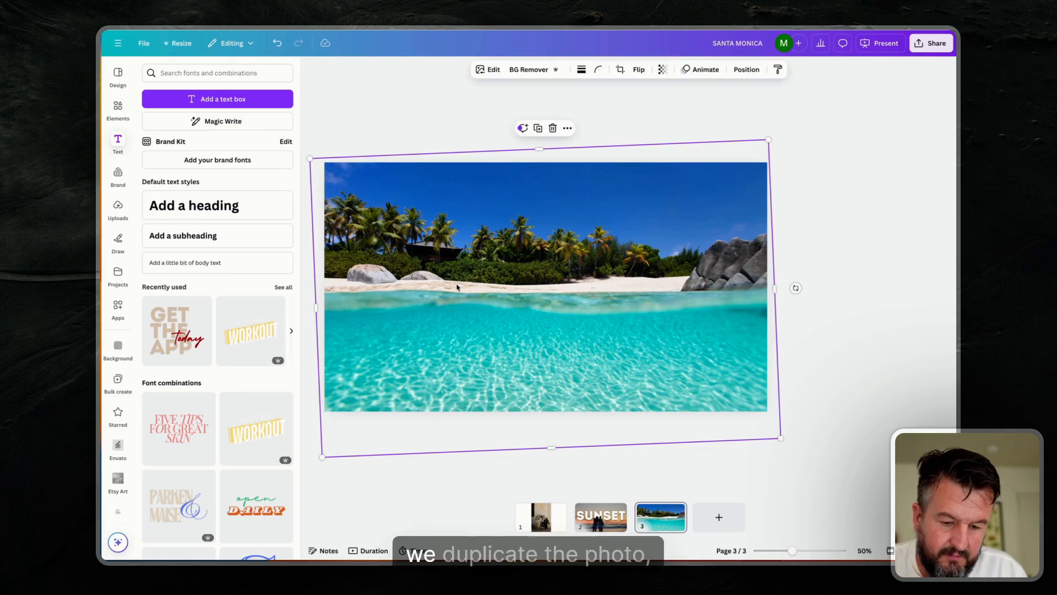
key(super+d)
drag(472, 314, 472, 310)
click(827, 263)
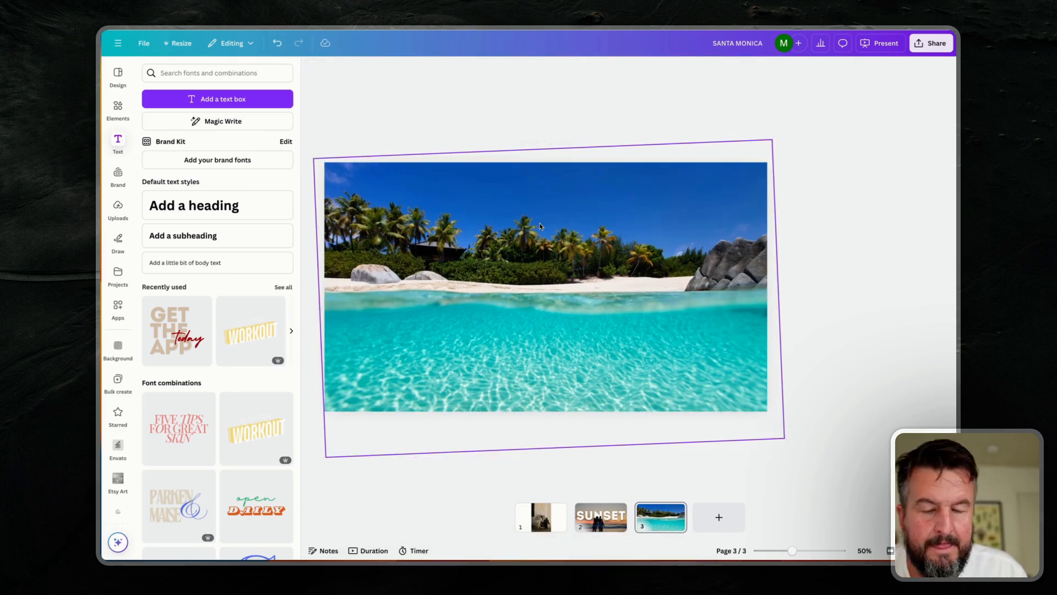
Add the text BEACH at size 300 and move it up so it straddles the waterline
click(241, 100)
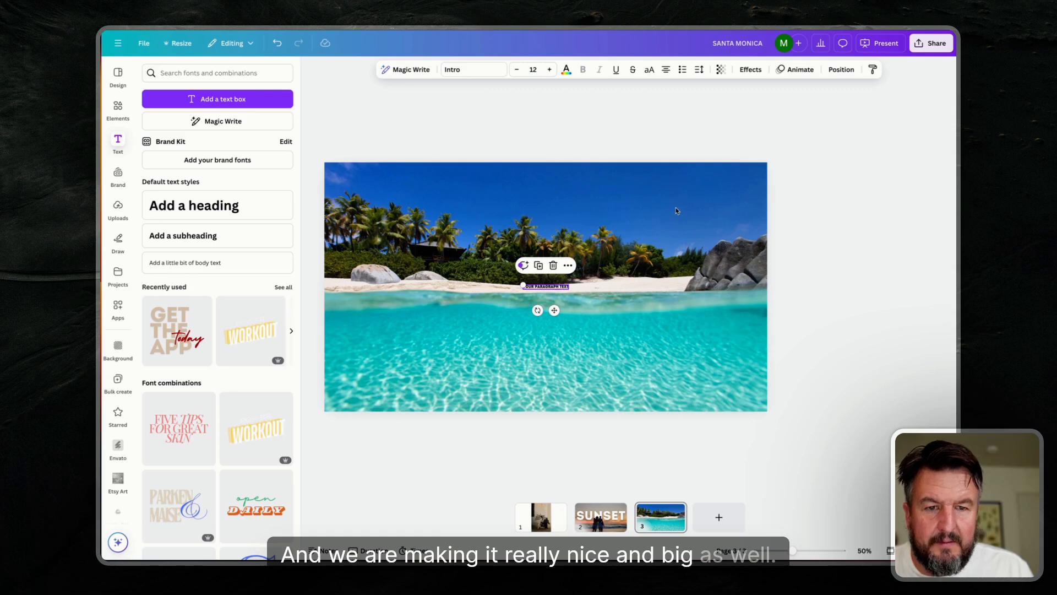
click(532, 69)
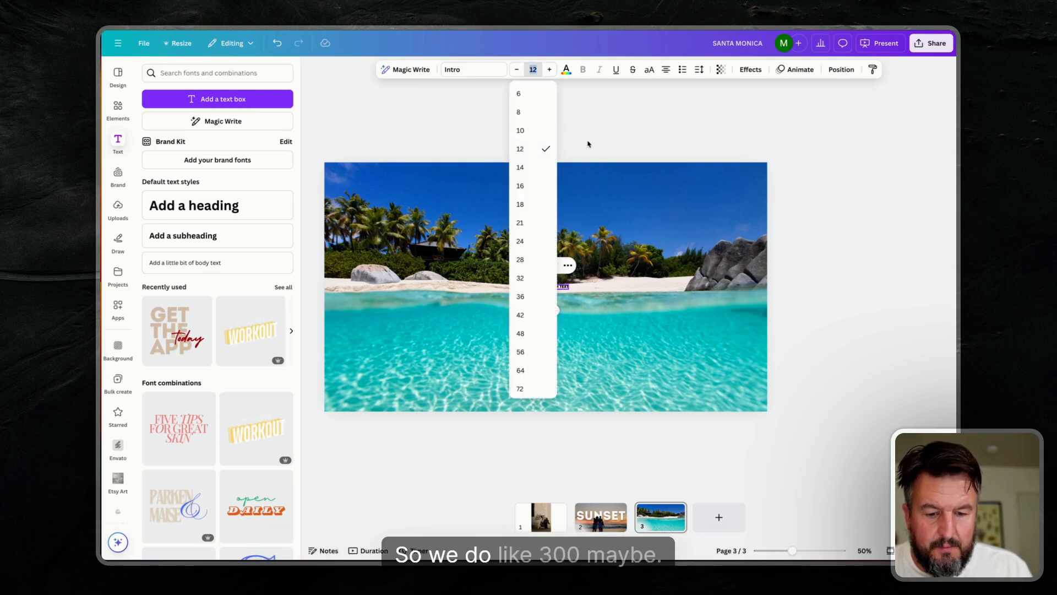
key(Return)
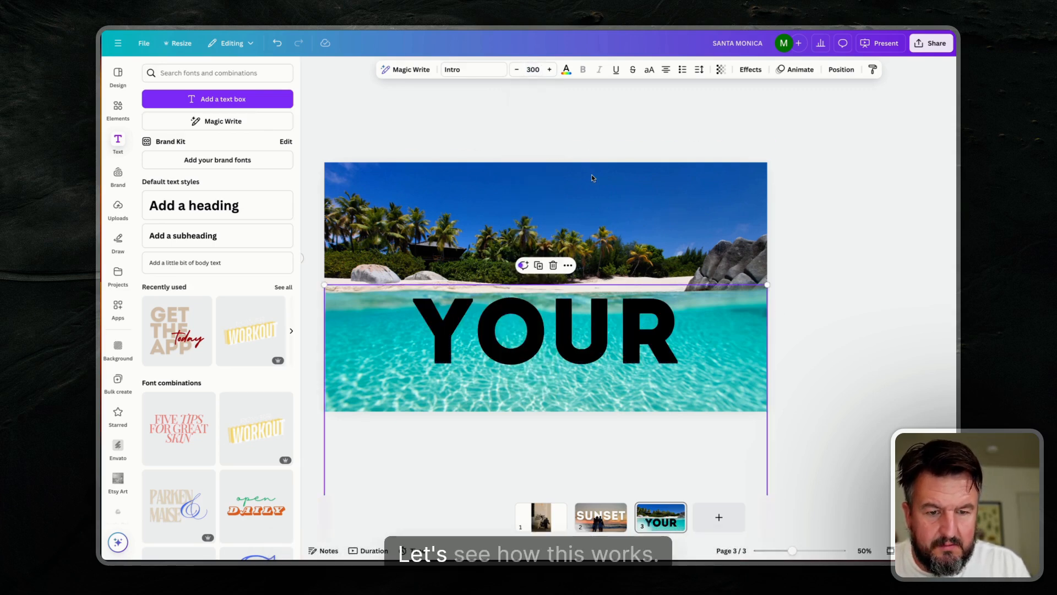
double_click(567, 326)
text(BEACH)
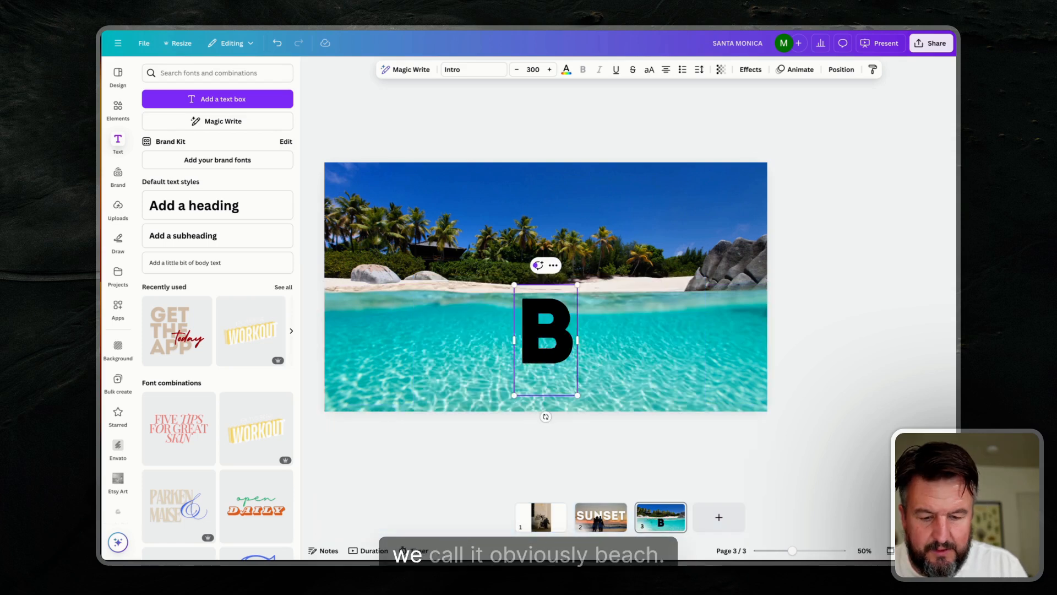
click(788, 301)
drag(544, 331, 560, 274)
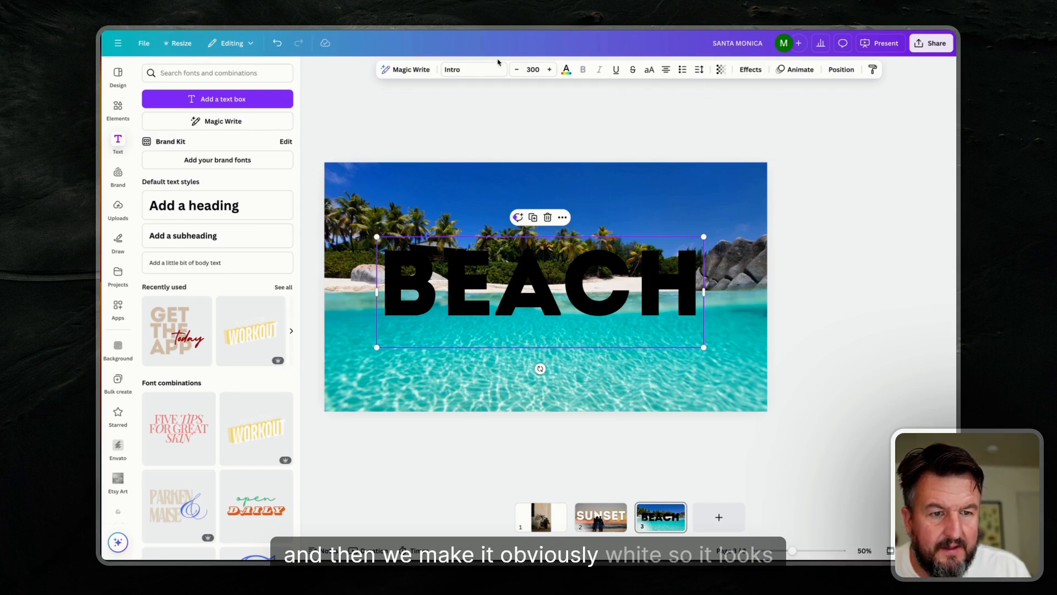
Color the BEACH text white and apply the Lift effect to it
click(566, 71)
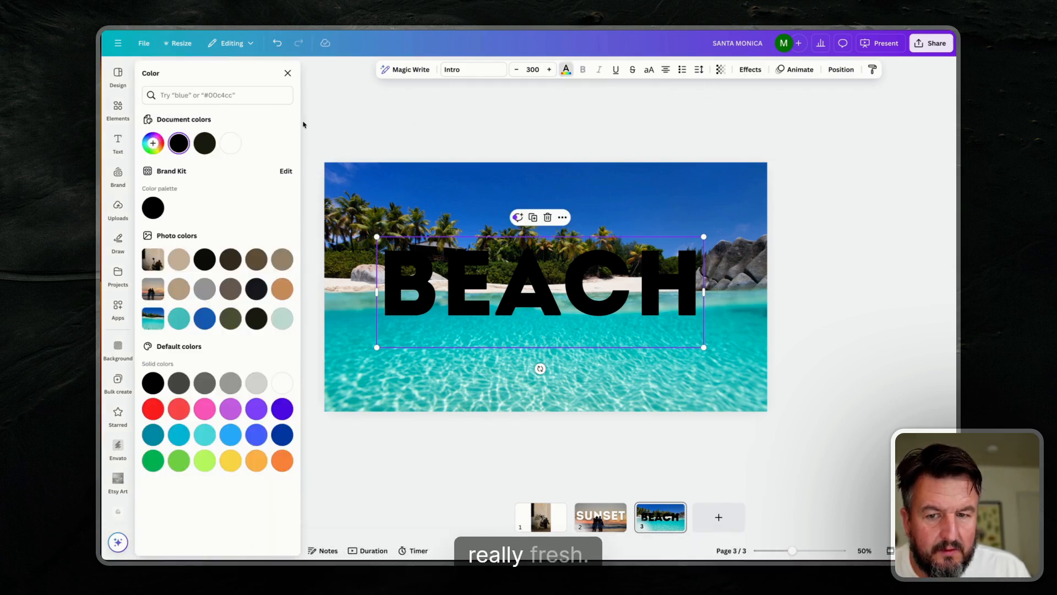
click(230, 144)
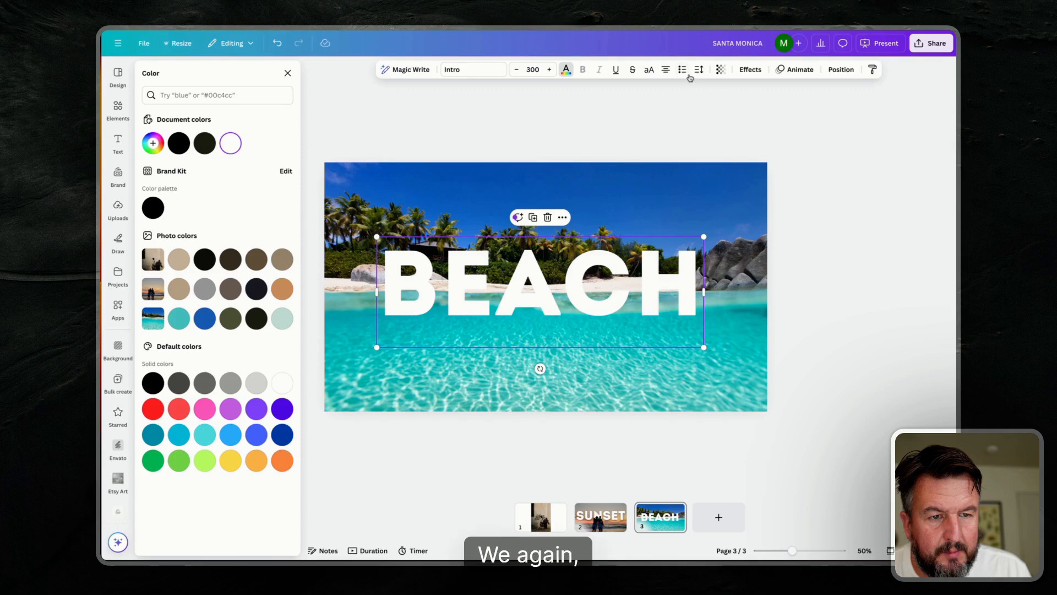
click(750, 69)
click(271, 132)
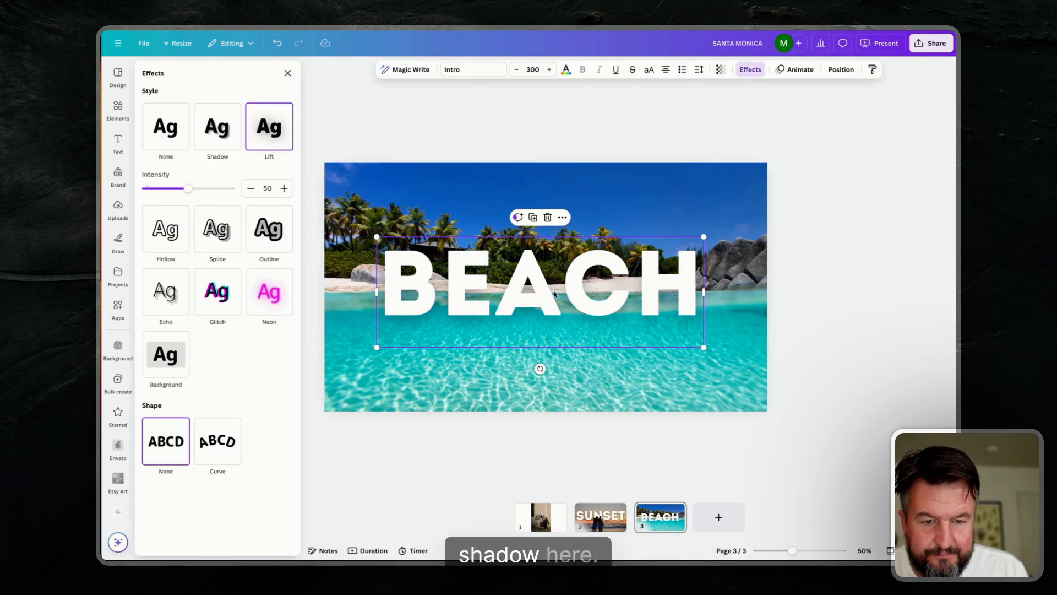
Copy the BEACH text directly over the original and give the copy a Hollow effect with thickness 13
click(530, 299)
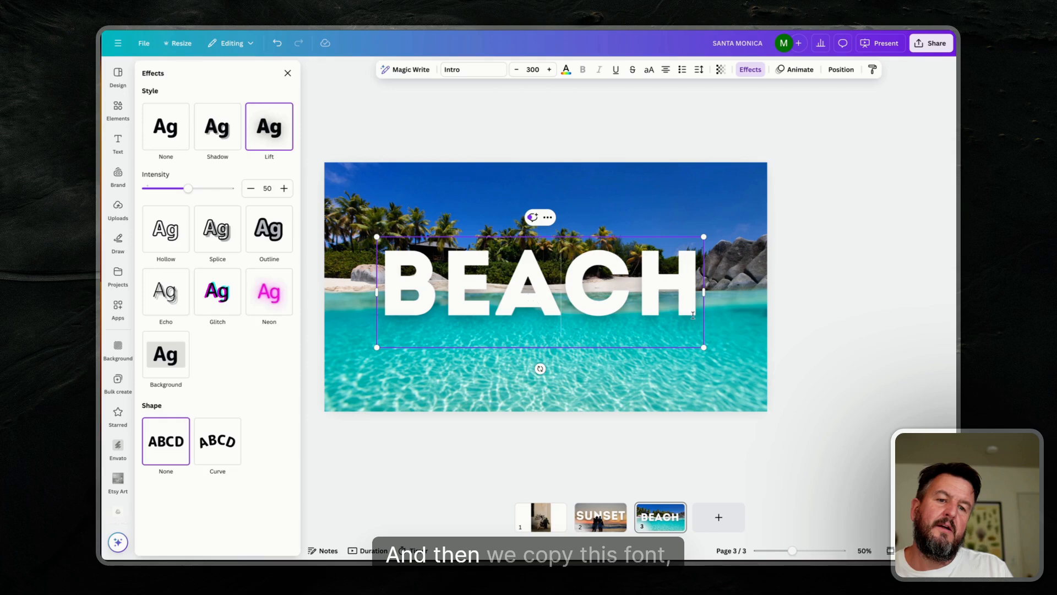
key(Escape)
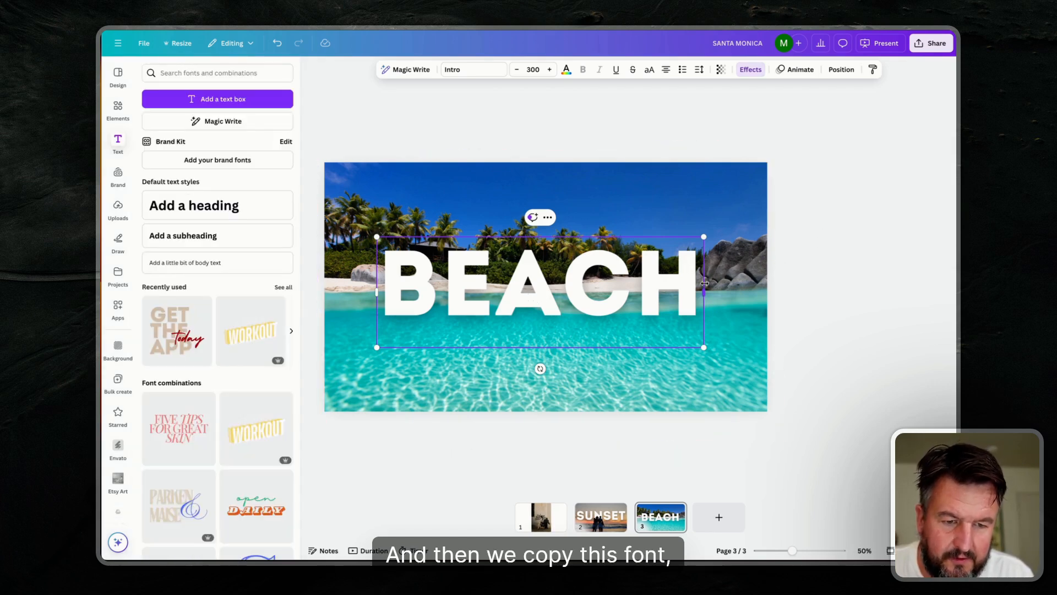
key(super+v)
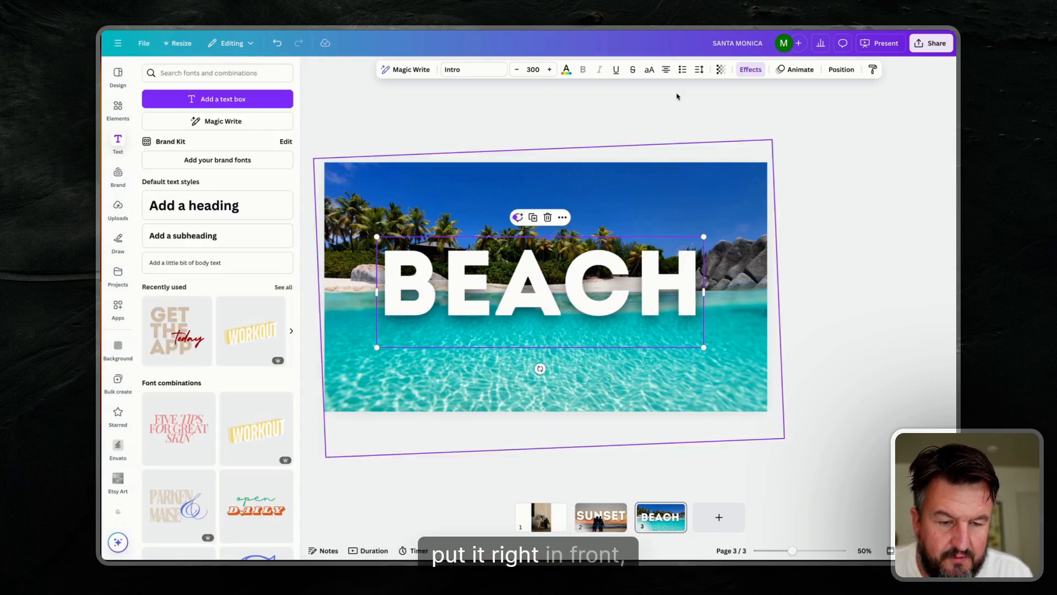
click(753, 70)
click(170, 120)
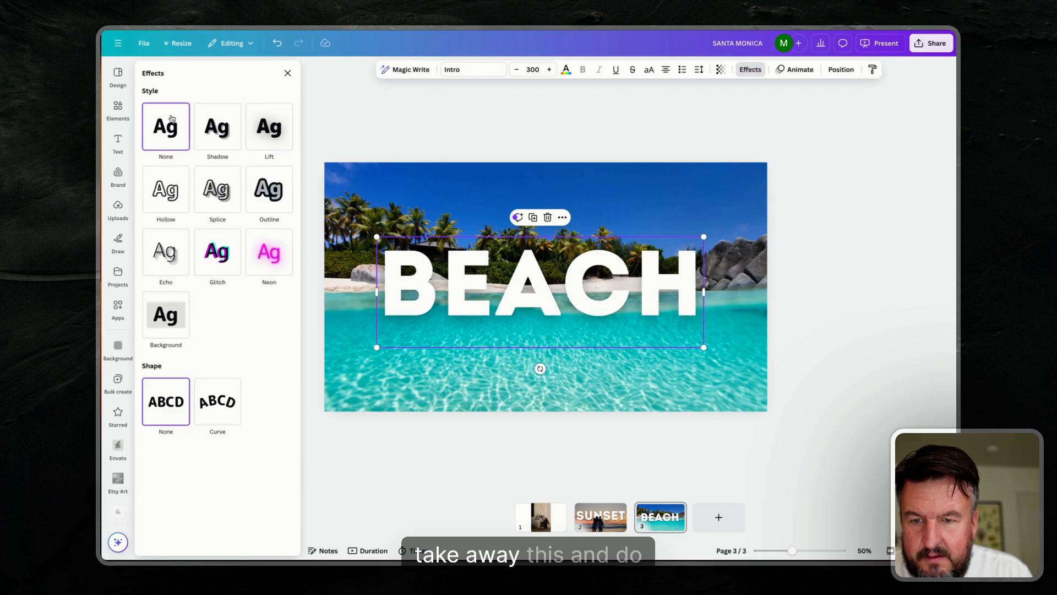
click(159, 194)
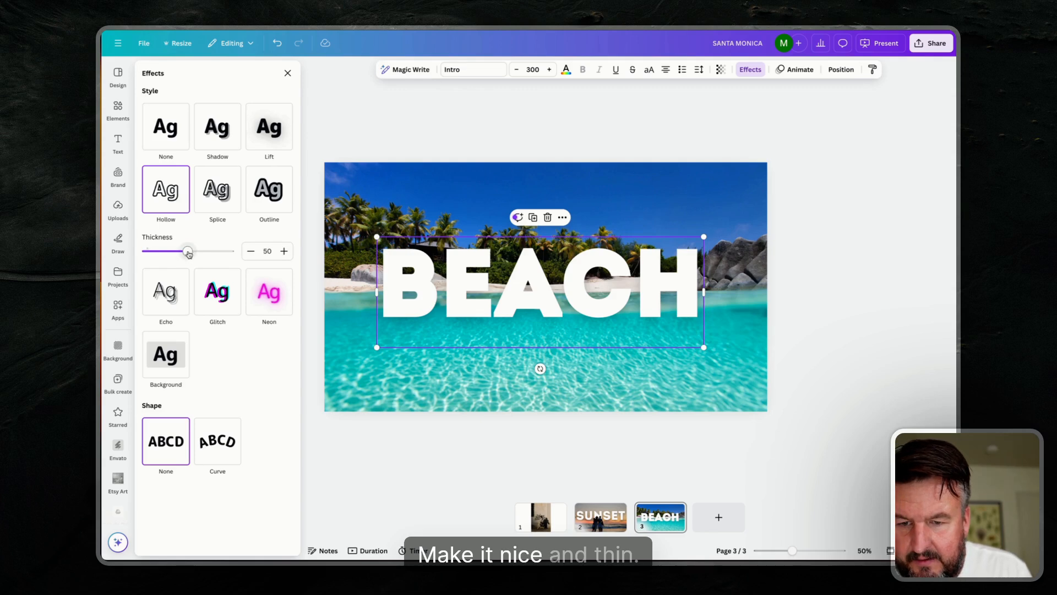
drag(189, 253, 156, 252)
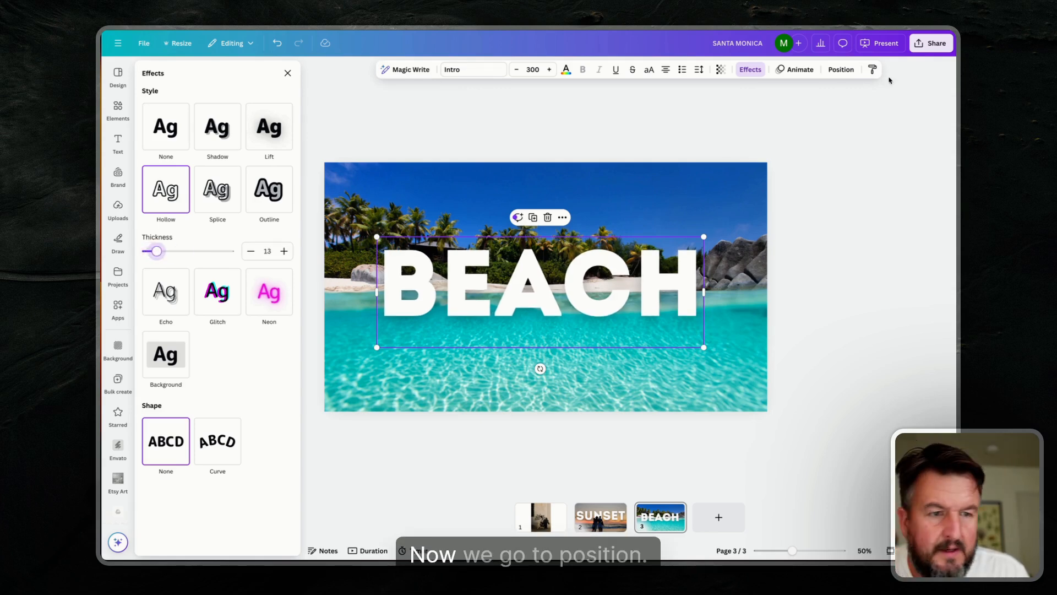
Place the upper beach photo layer between the two BEACH texts and crop its top edge down to the waterline
click(841, 71)
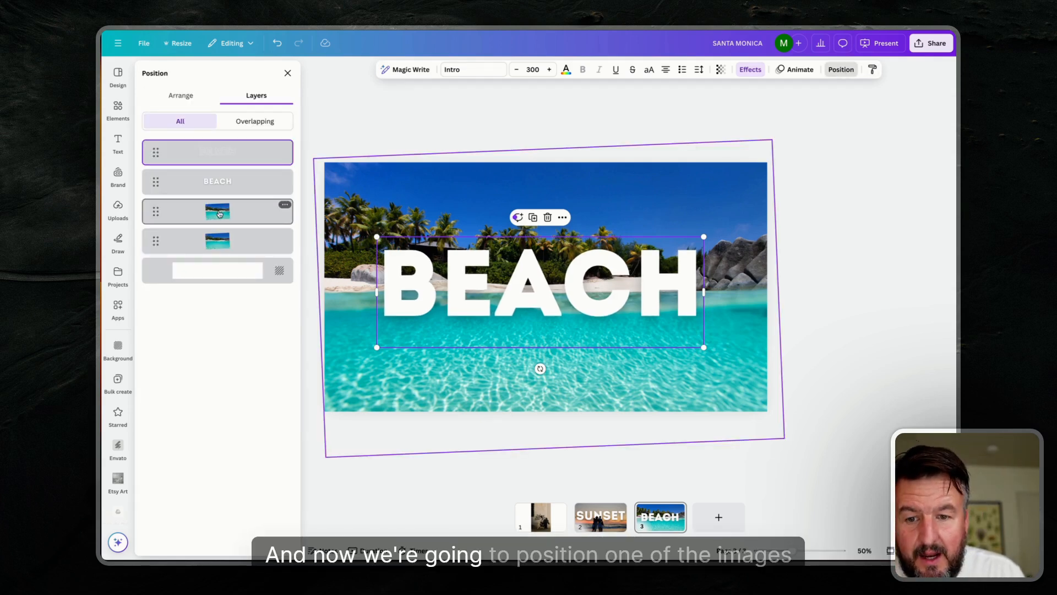
drag(219, 213, 219, 173)
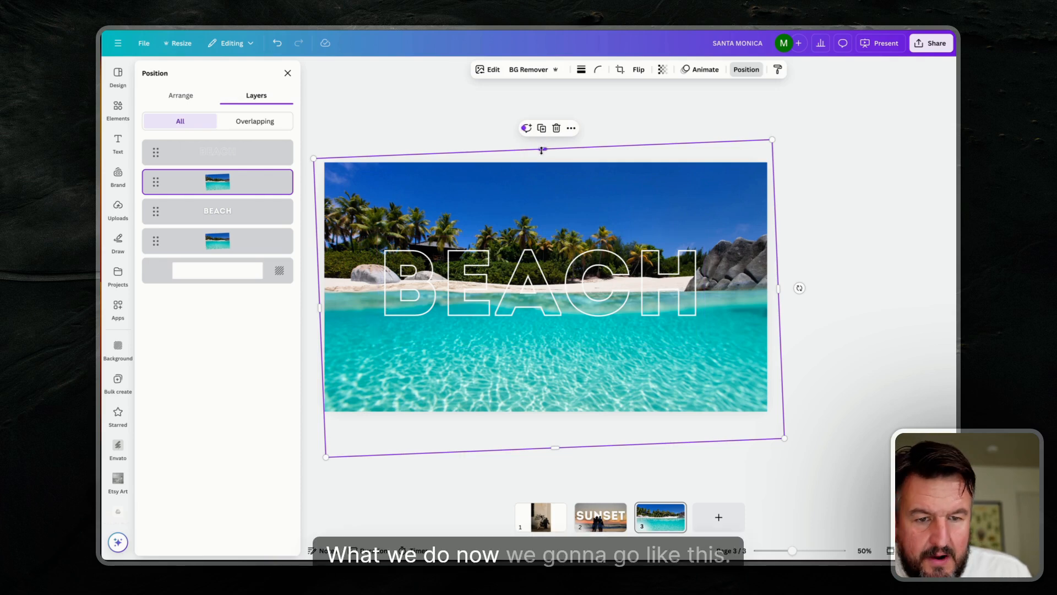
drag(542, 150, 551, 286)
click(840, 227)
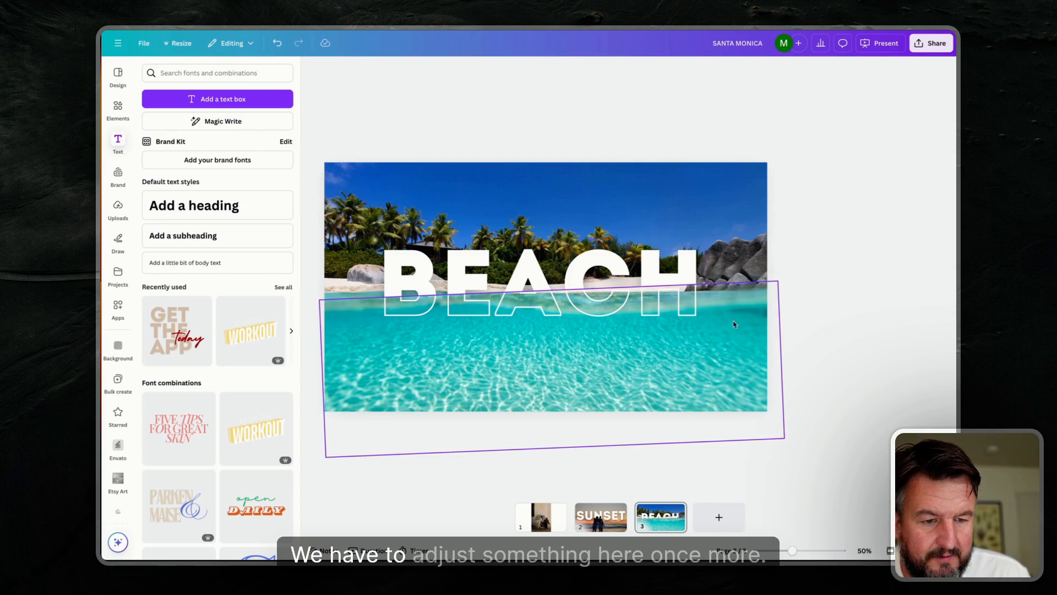
Fine-tune the cropped photo copy's top edge, rotation and position so it blends with the original along the waterline
click(545, 292)
drag(545, 292, 545, 287)
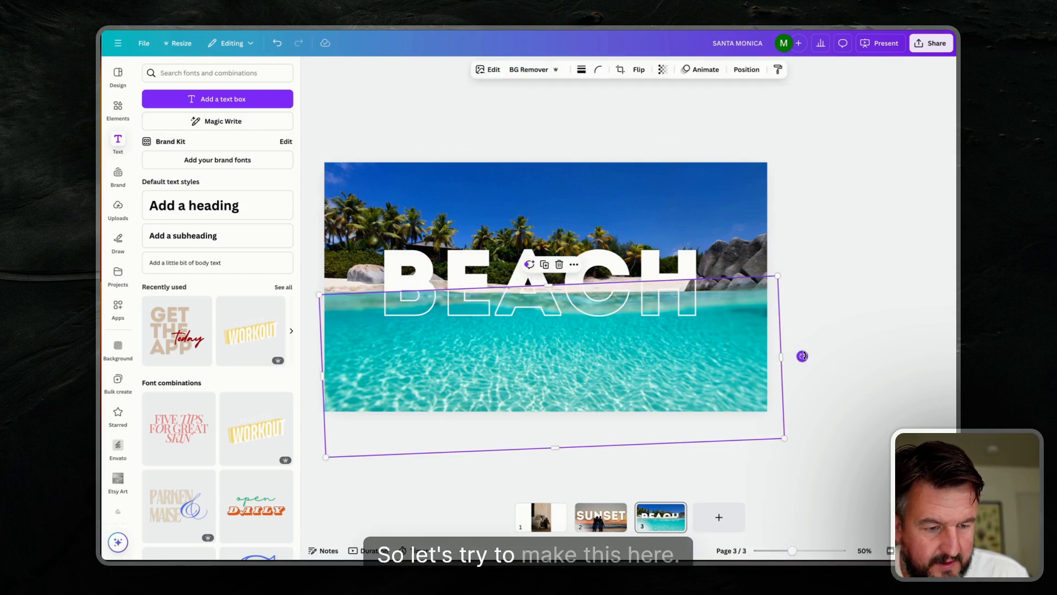
drag(802, 356, 803, 365)
click(848, 264)
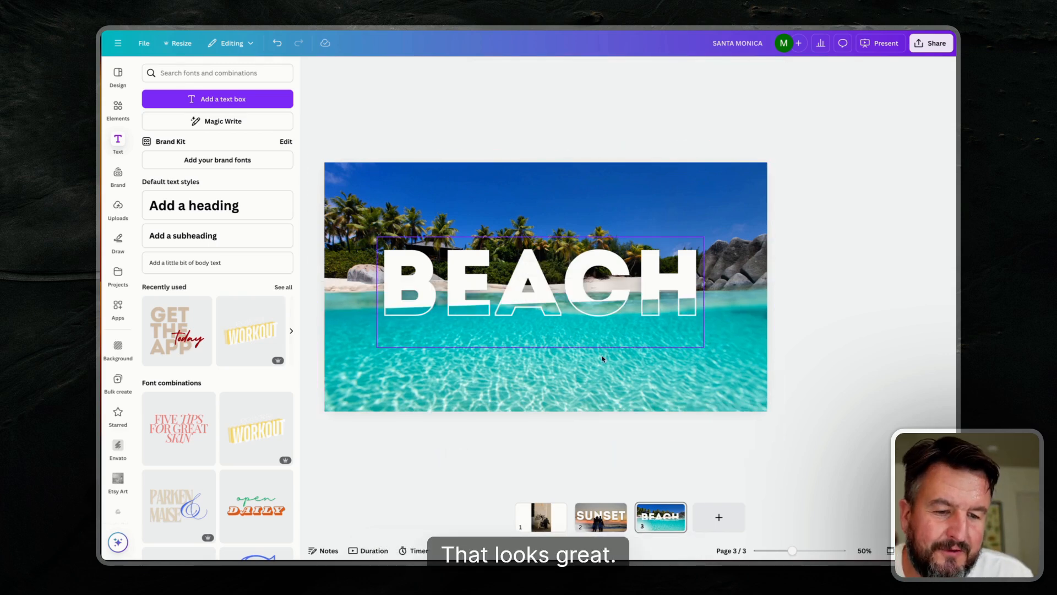
drag(710, 358, 711, 355)
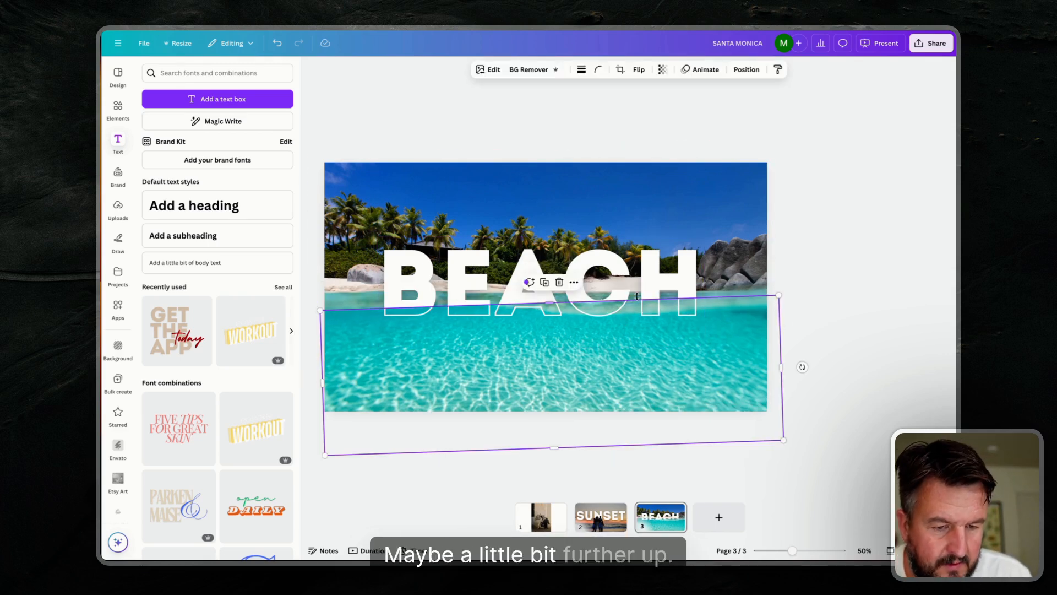
click(912, 338)
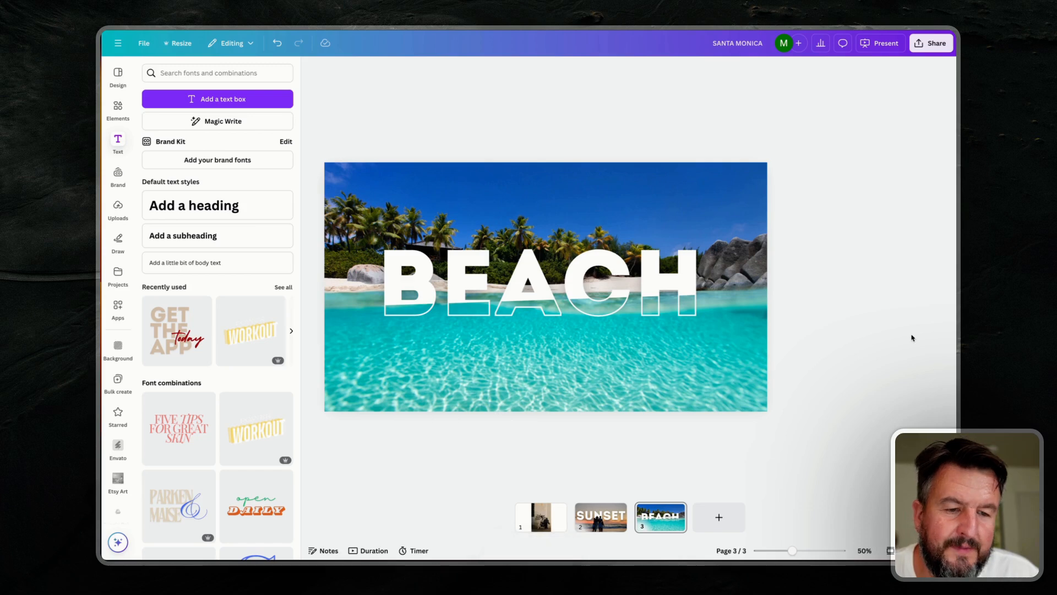